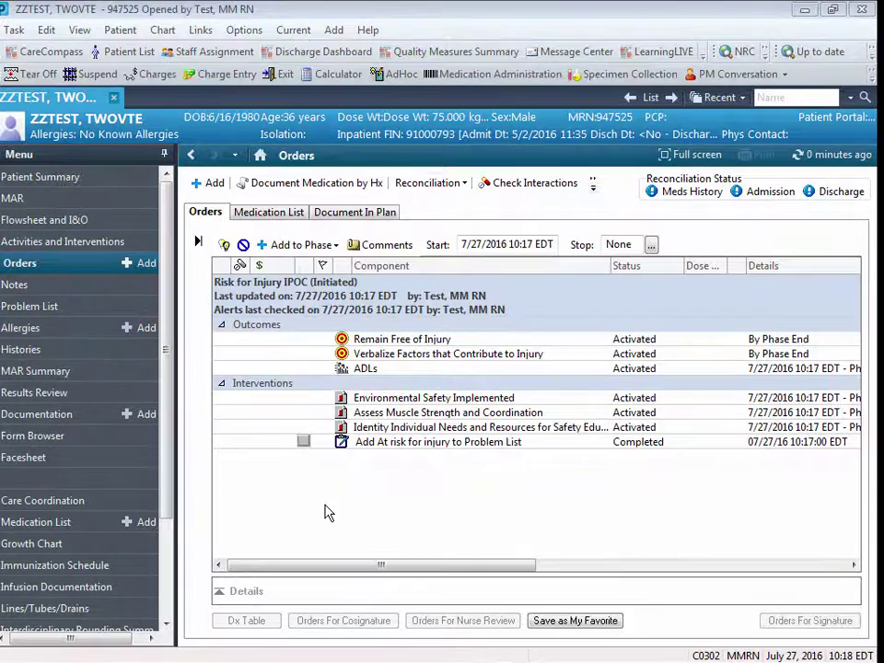
Search for "patient specific" outcomes and add "Patient Specific Goal 1 - Goal met" to the Risk for Injury plan phase.
left_click(306, 248)
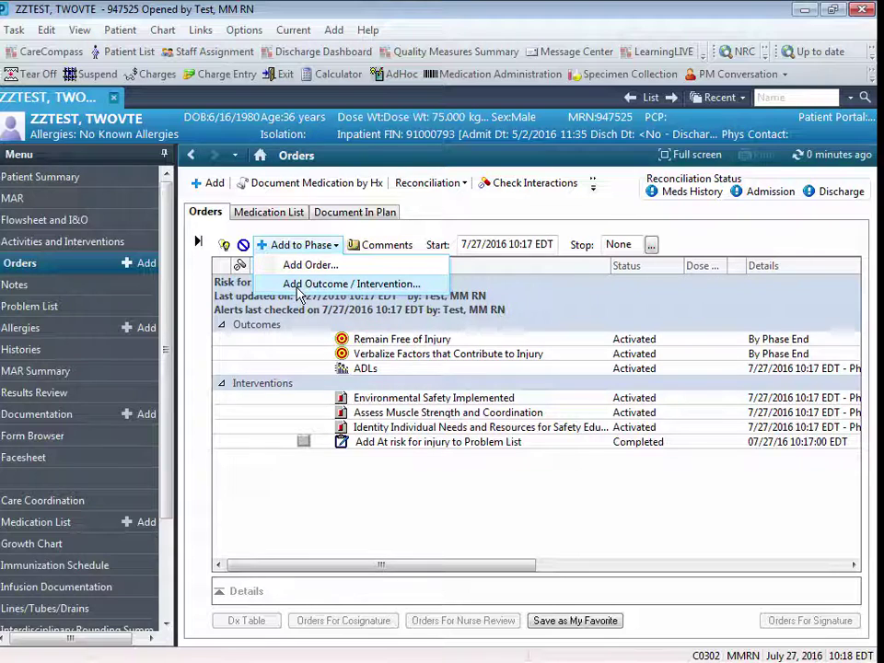
left_click(298, 289)
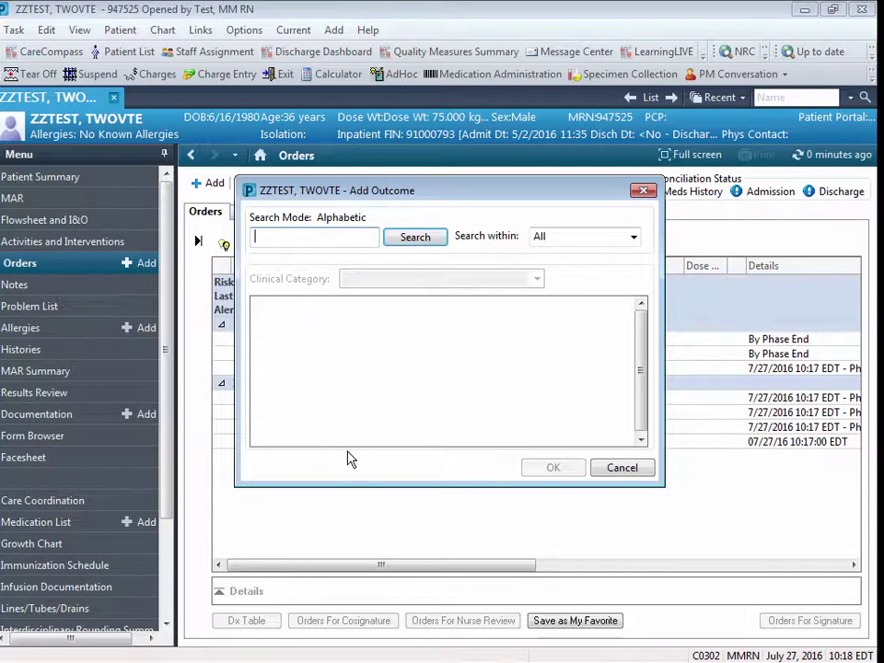
type("patient")
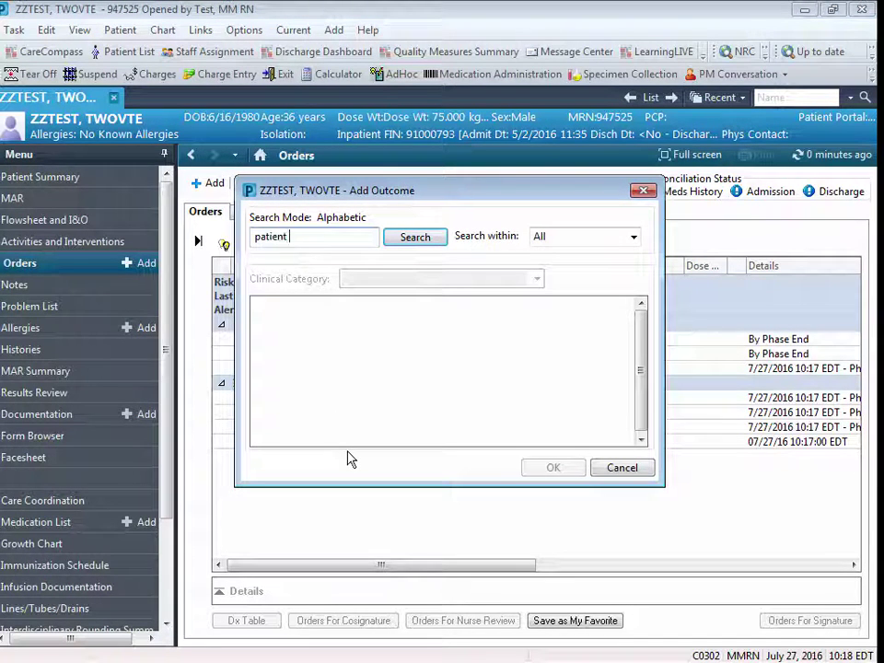
type(" specific")
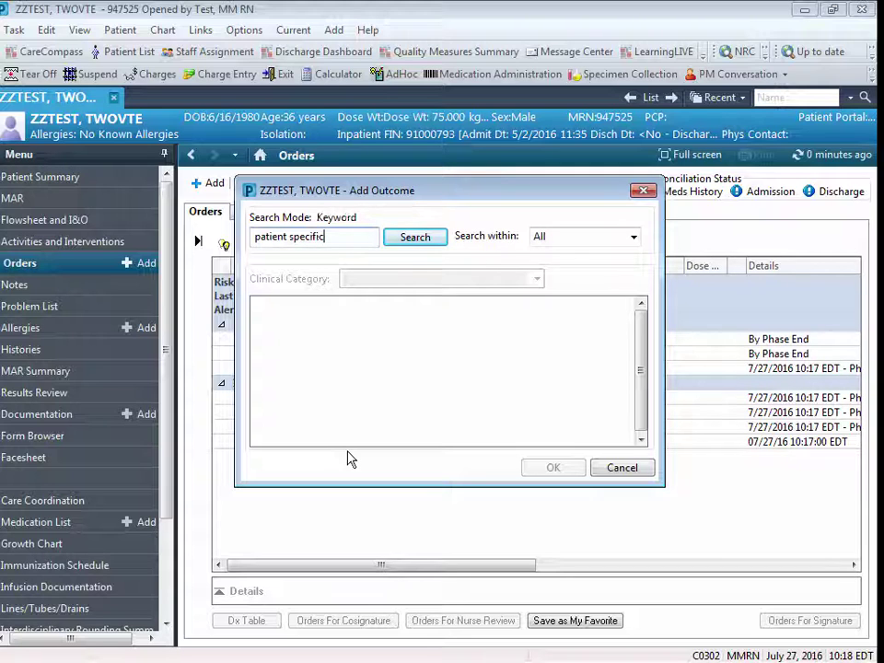
left_click(413, 241)
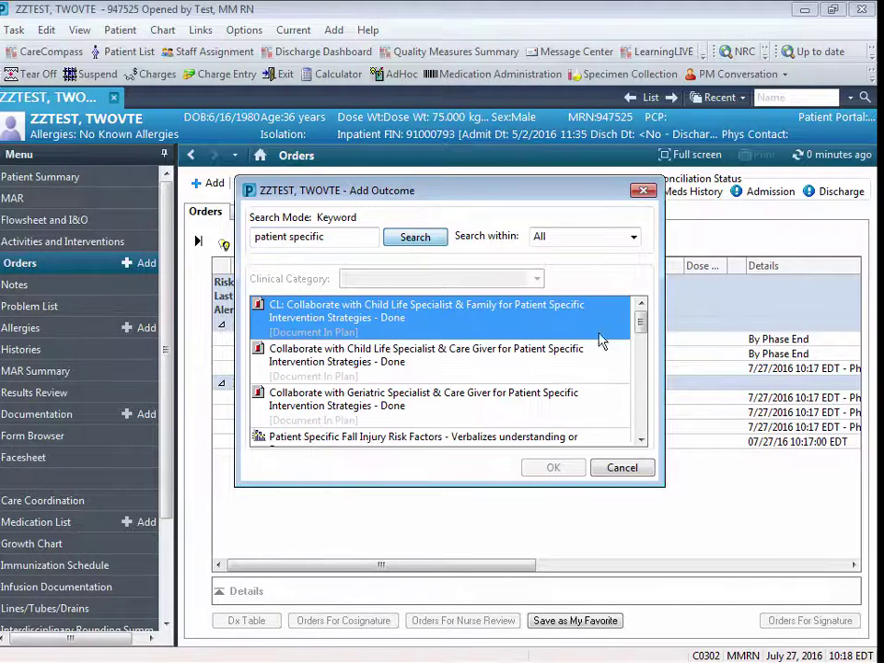
left_click(641, 442)
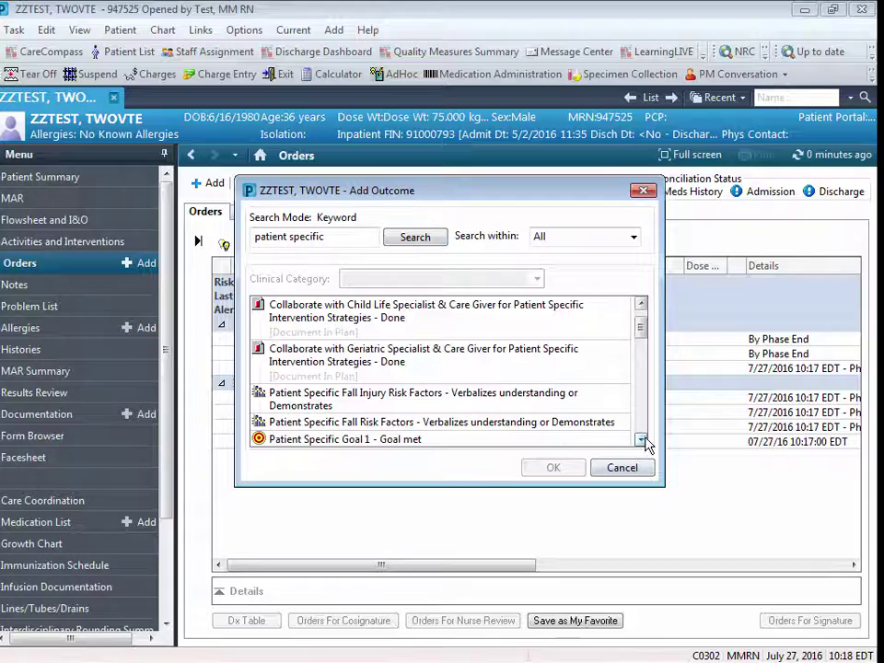
left_click(642, 442)
left_click(642, 442)
left_click(643, 443)
left_click(642, 442)
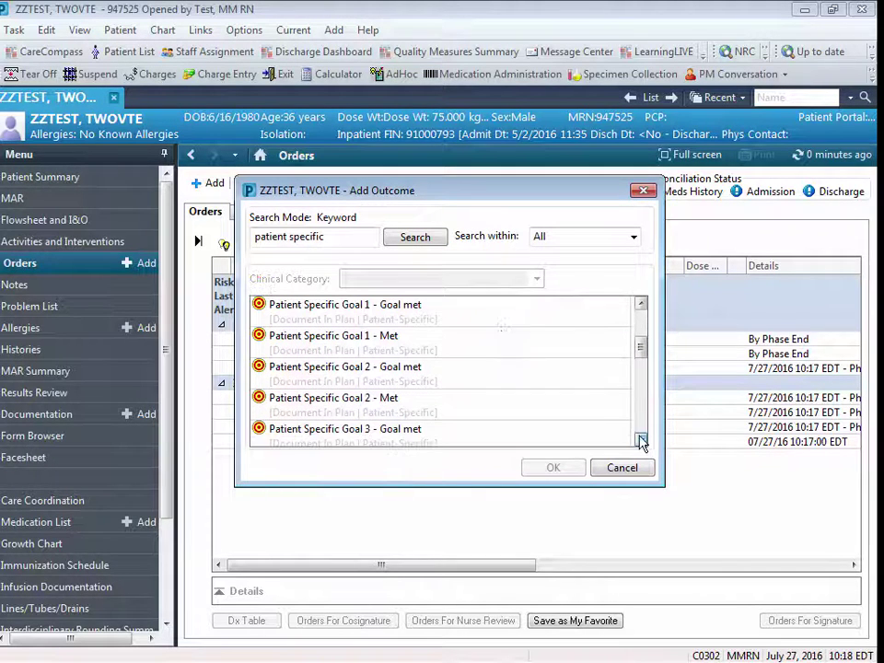
left_click(392, 314)
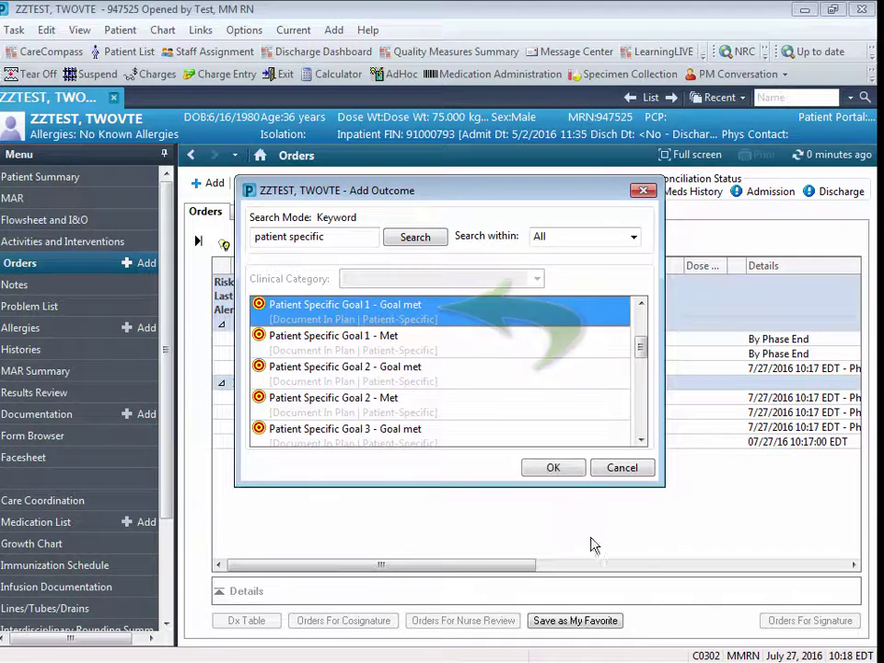
left_click(561, 471)
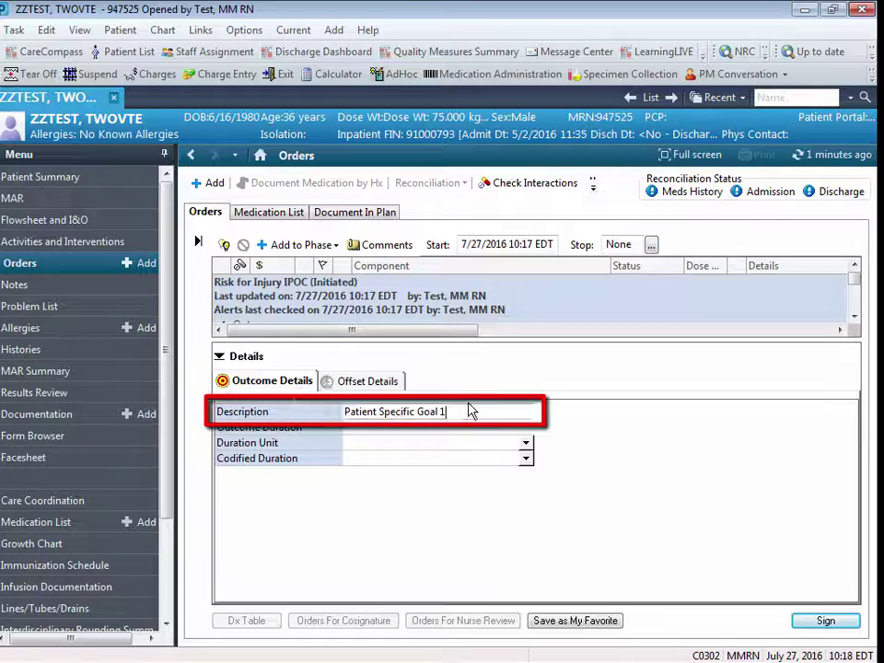
Replace the new goal's description with "Pt. will free from falls" and sign it.
key("BackSpace")
key("BackSpace")
key("BackSpace")
key("BackSpace")
key("BackSpace")
key("BackSpace")
key("BackSpace")
key("BackSpace")
key("BackSpace")
key("BackSpace")
key("BackSpace")
key("BackSpace")
key("BackSpace")
key("BackSpace")
key("BackSpace")
key("BackSpace")
key("BackSpace")
key("BackSpace")
key("BackSpace")
key("BackSpace")
key("BackSpace")
key("BackSpace")
key("BackSpace")
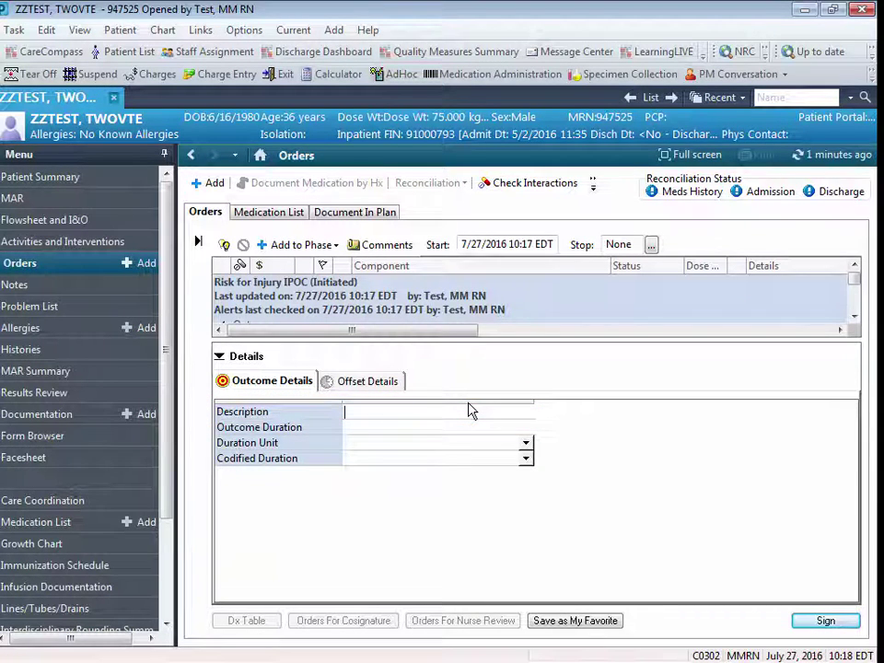
type("Pt. will free from falls")
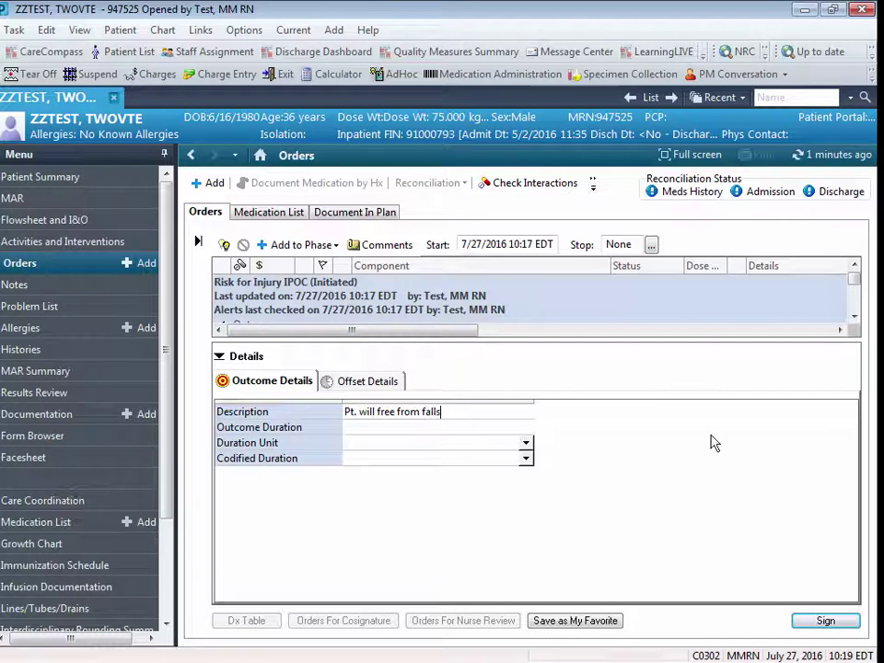
left_click(826, 620)
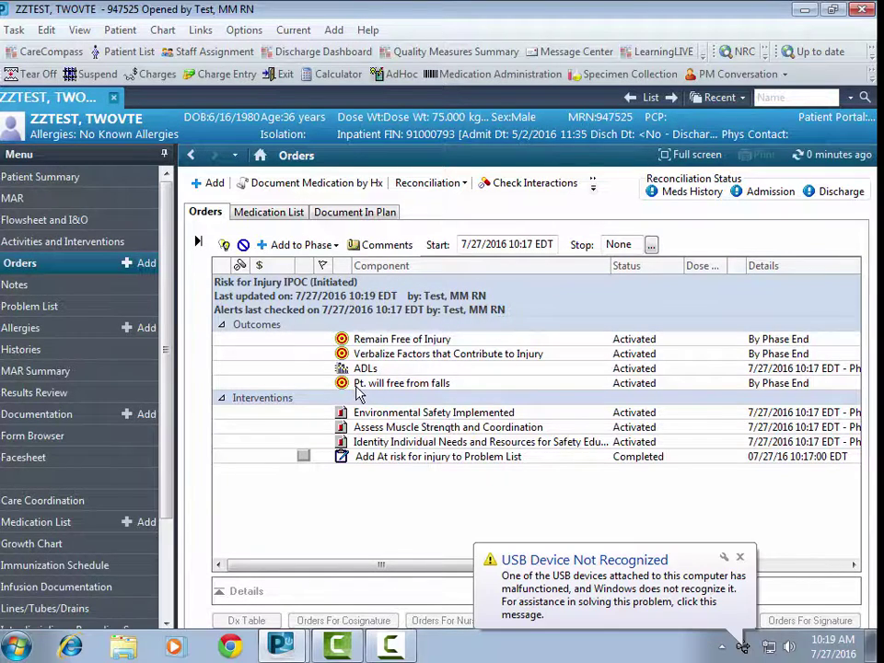
Search for "patient specific" items and add "Patient Specific Intervention 1 - Done" to the Risk for Injury plan phase.
left_click(296, 252)
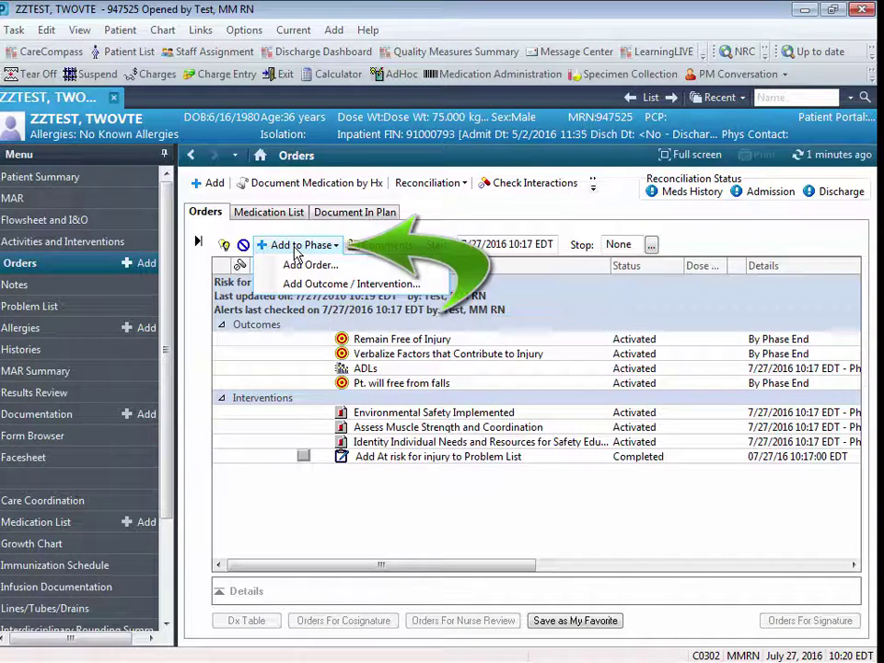
left_click(299, 285)
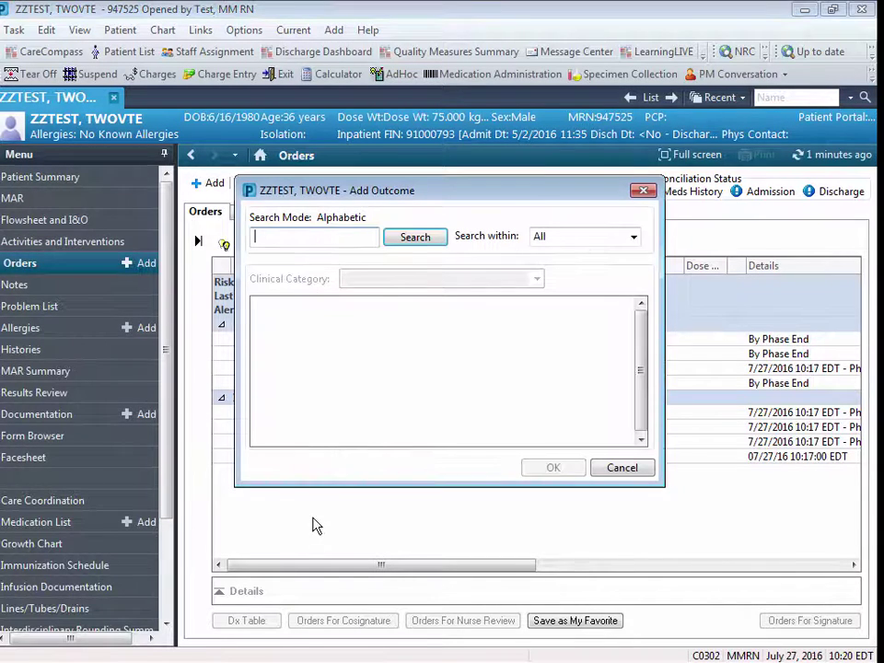
type("pati")
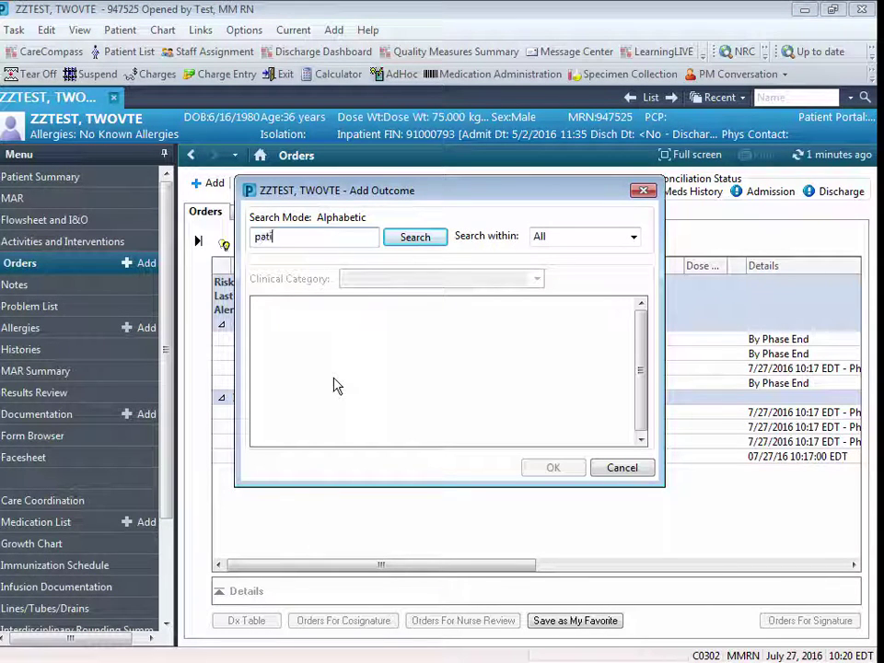
type("ent specific")
left_click(416, 242)
left_click(643, 443)
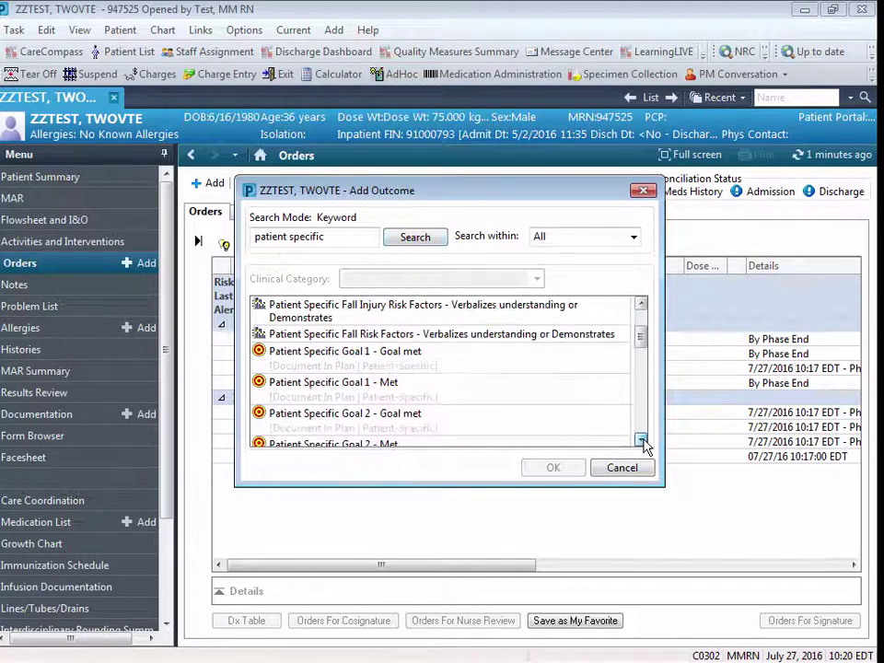
left_click(643, 441)
left_click(643, 442)
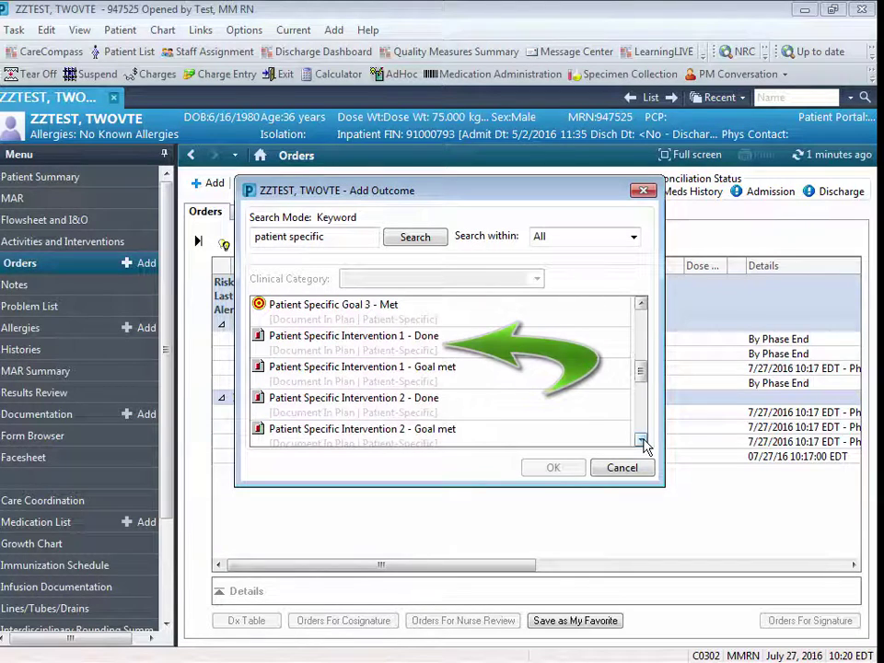
left_click(643, 441)
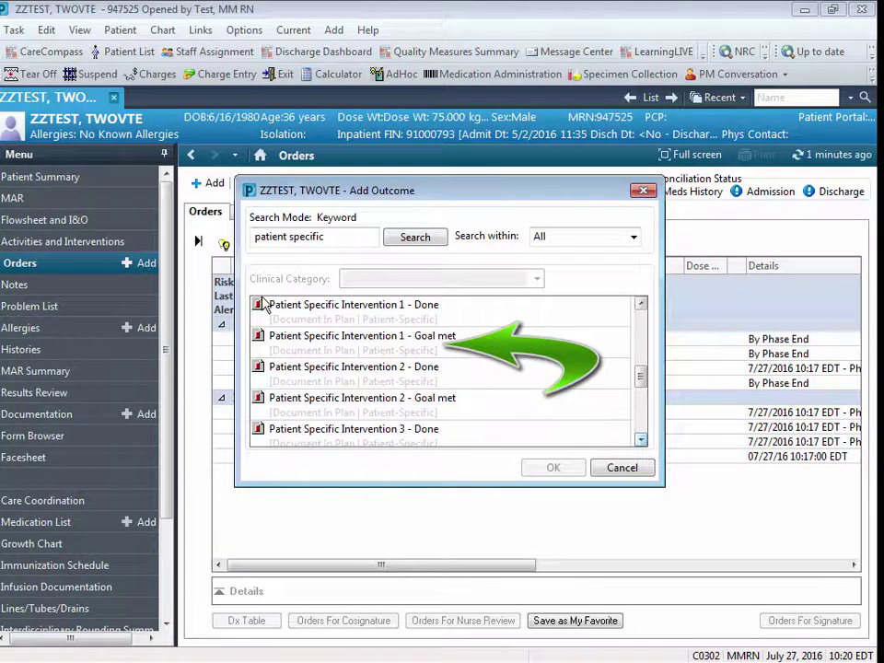
left_click(321, 313)
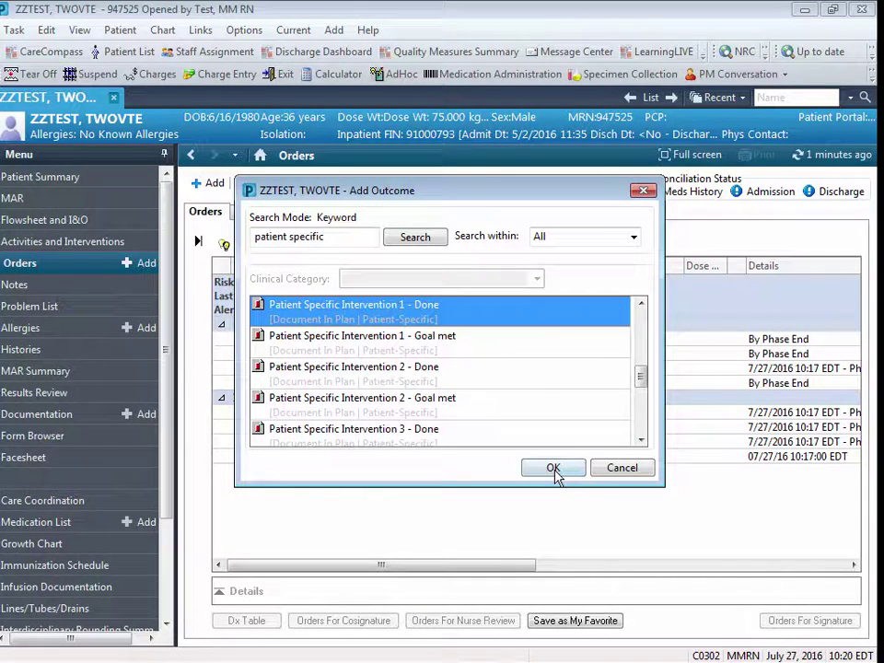
left_click(552, 468)
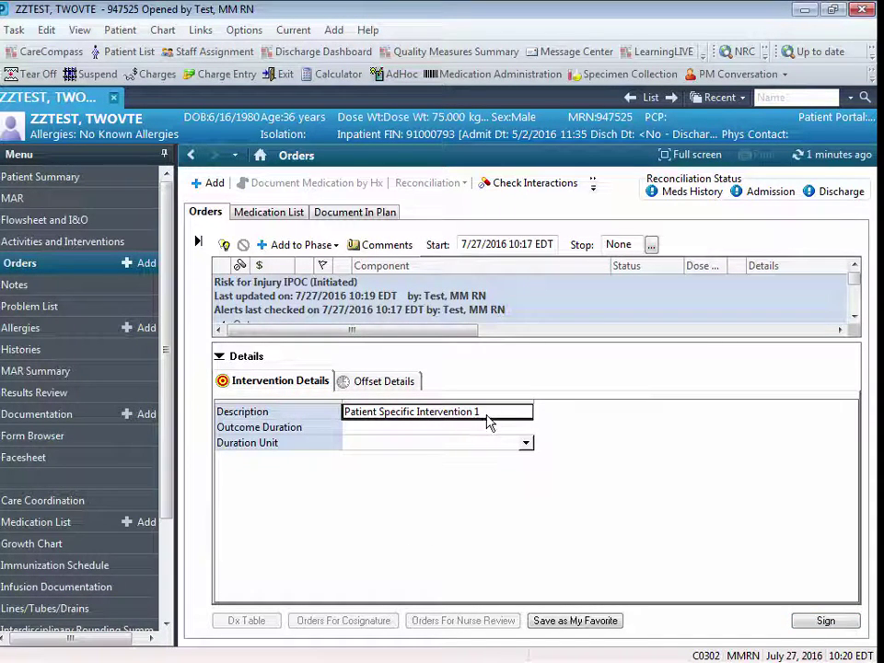
Replace the new intervention's description with "Q1 hour rounding", sign it and refresh the orders.
key("BackSpace")
key("BackSpace")
key("BackSpace")
key("BackSpace")
key("BackSpace")
key("BackSpace")
key("BackSpace")
key("BackSpace")
key("BackSpace")
key("BackSpace")
key("BackSpace")
key("BackSpace")
key("BackSpace")
key("BackSpace")
key("BackSpace")
key("BackSpace")
key("BackSpace")
key("BackSpace")
key("BackSpace")
key("BackSpace")
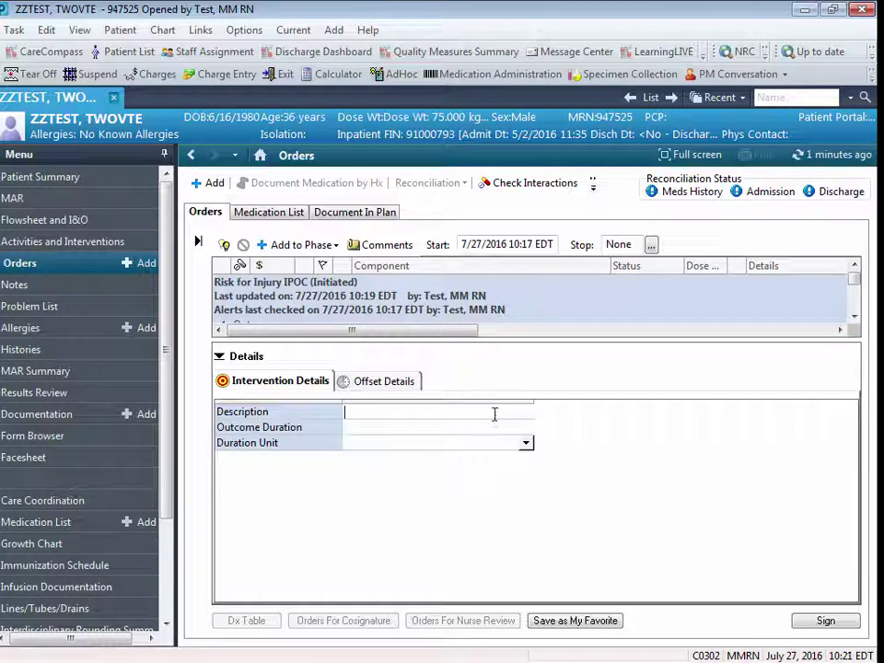
type("Q1 hour rounding")
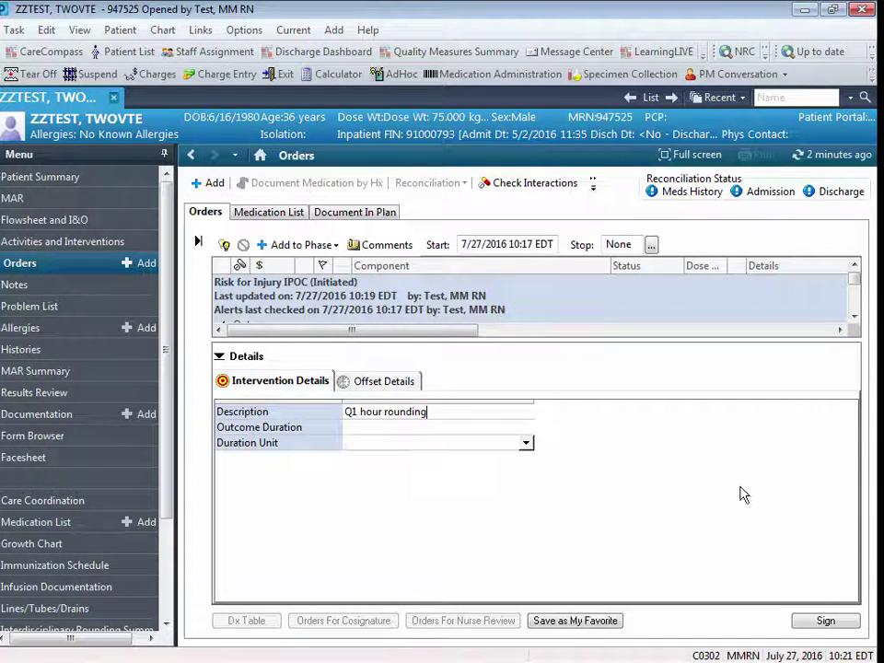
left_click(829, 621)
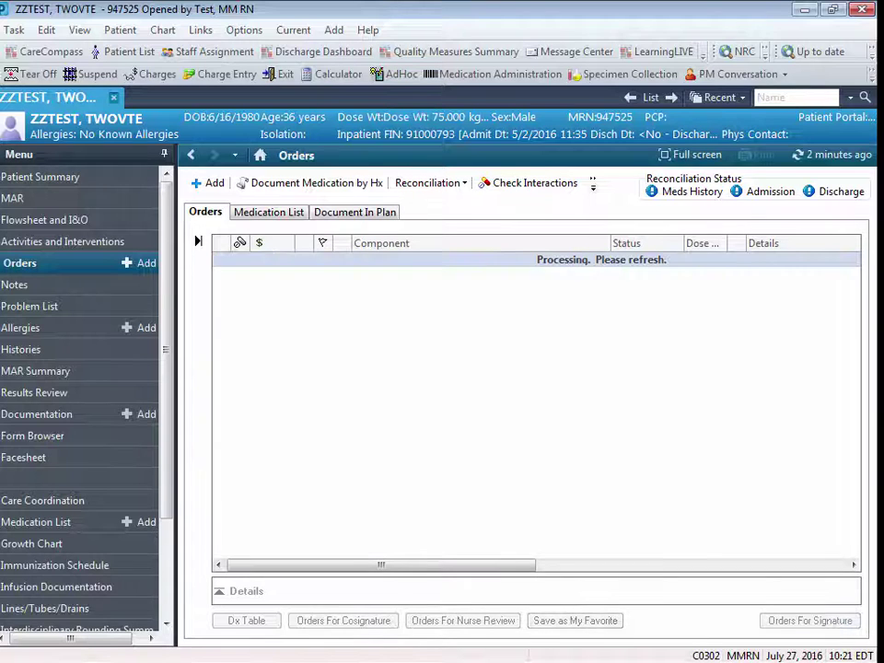
left_click(826, 154)
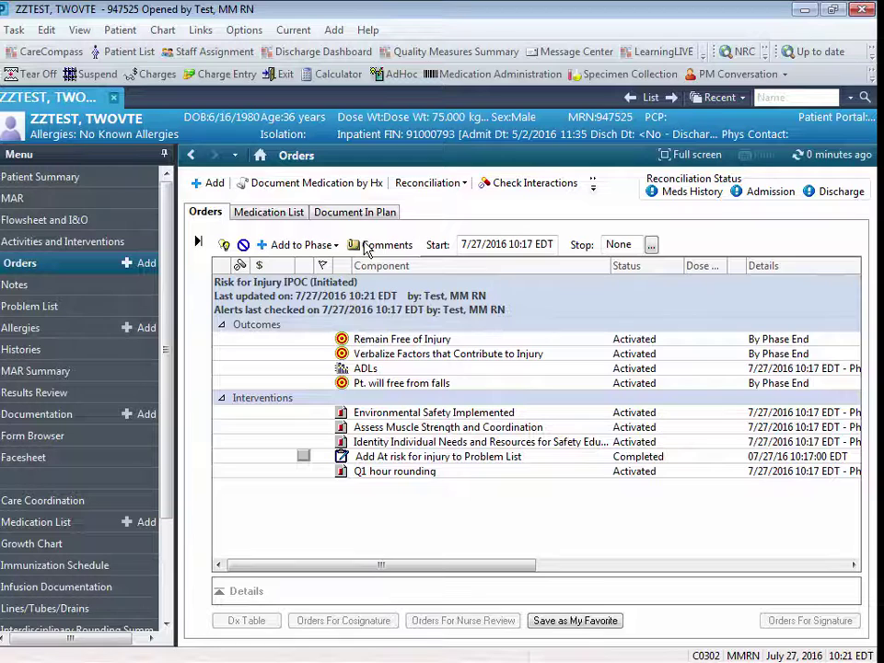
Document the Remain Free of Injury outcome as Met in the plan and sign the documentation.
left_click(351, 212)
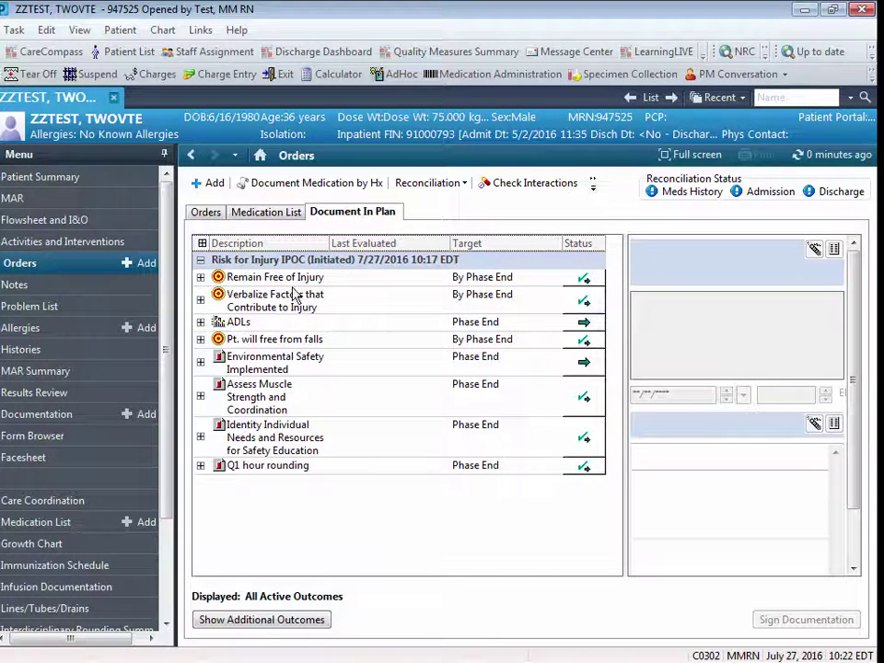
left_click(587, 281)
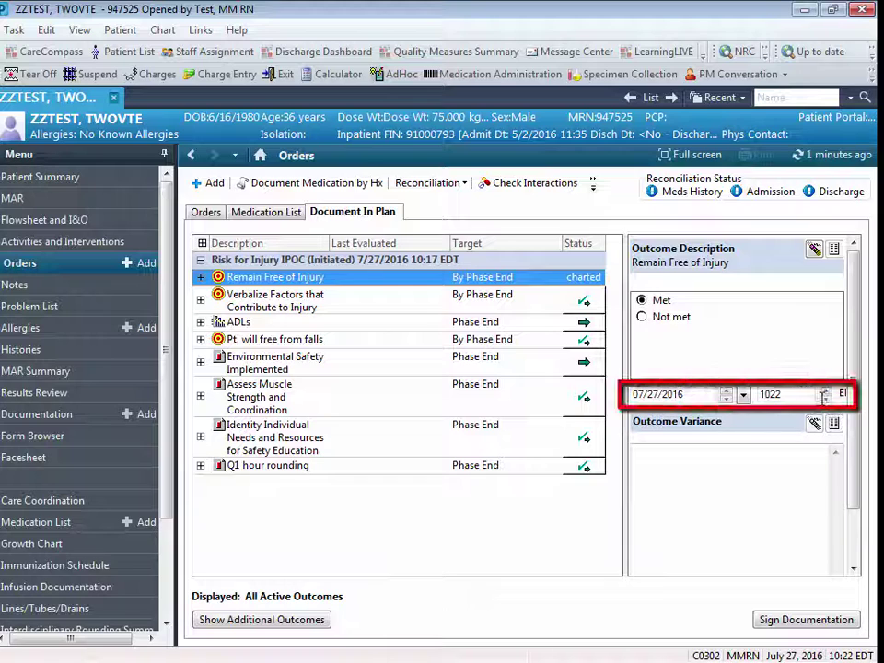
left_click(827, 625)
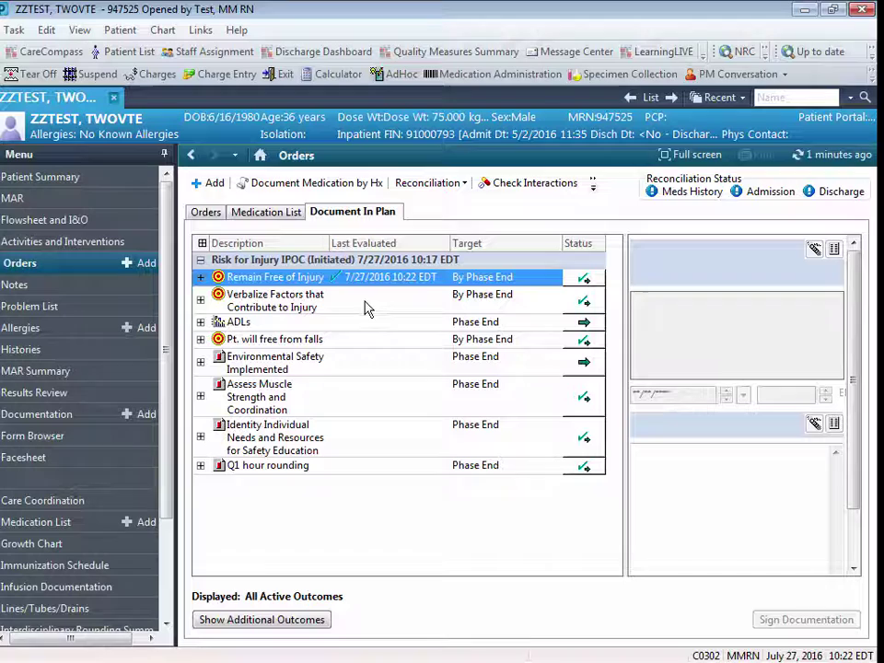
Chart Verbalize Factors that Contribute to Injury as Not met, with variance reason Patient condition and the comment "Pt. sedated post prodecure".
left_click(586, 307)
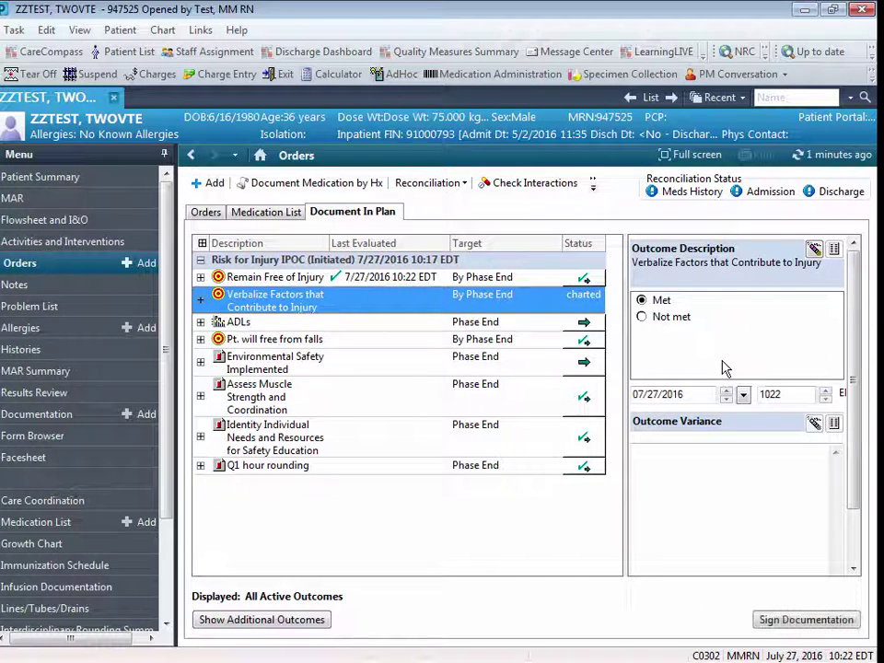
left_click(641, 315)
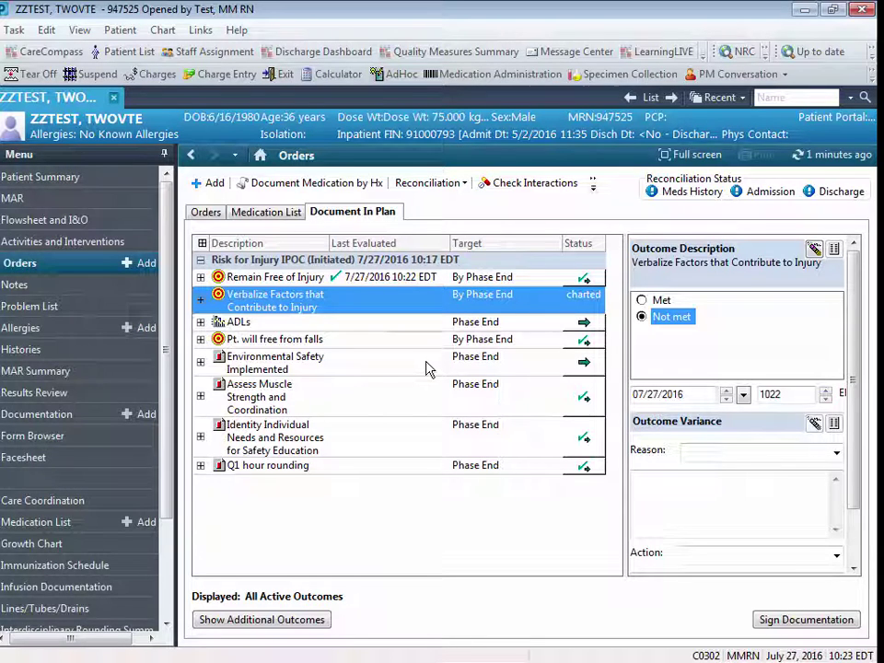
left_click(854, 568)
left_click(854, 570)
left_click(854, 570)
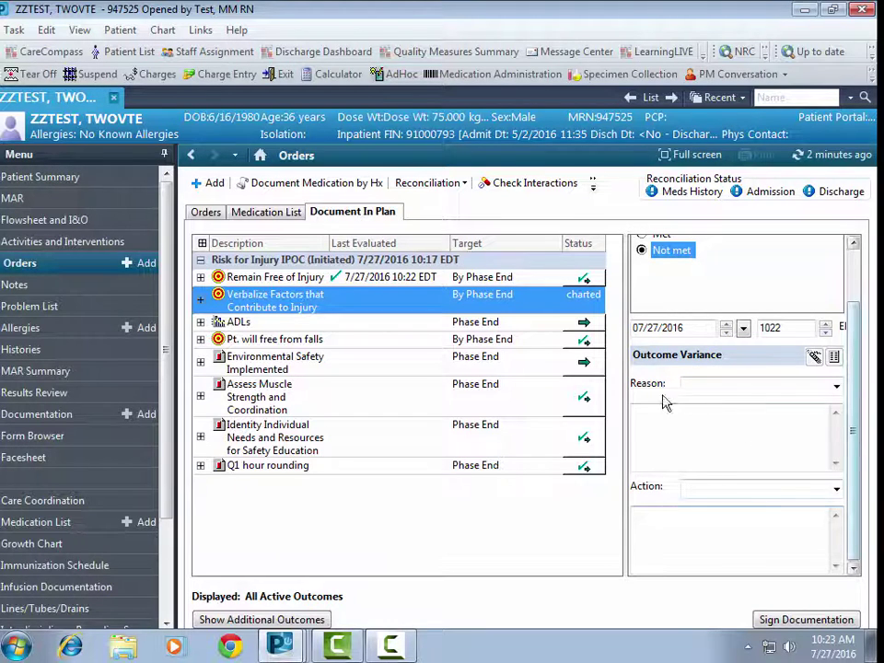
left_click(836, 387)
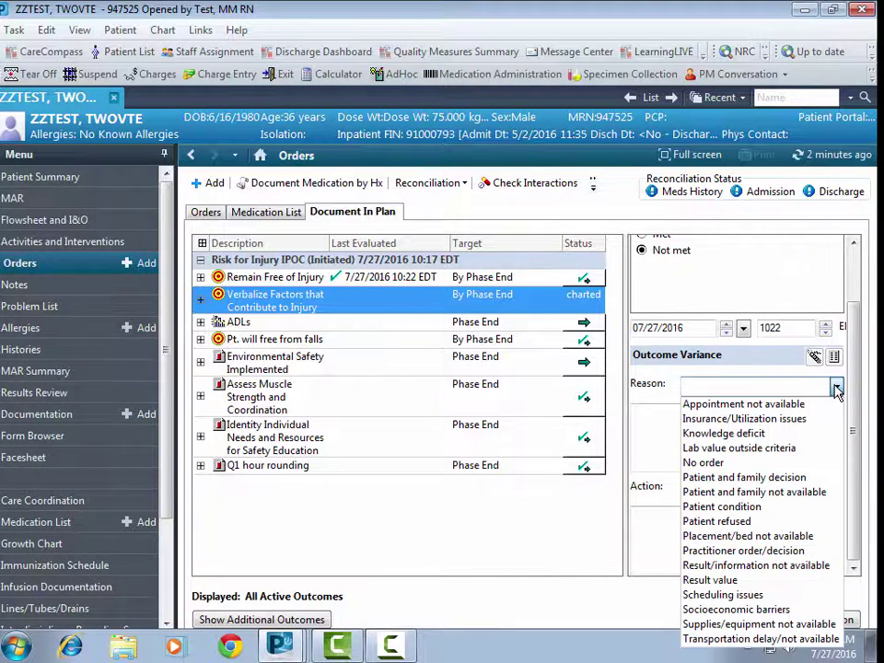
left_click(702, 506)
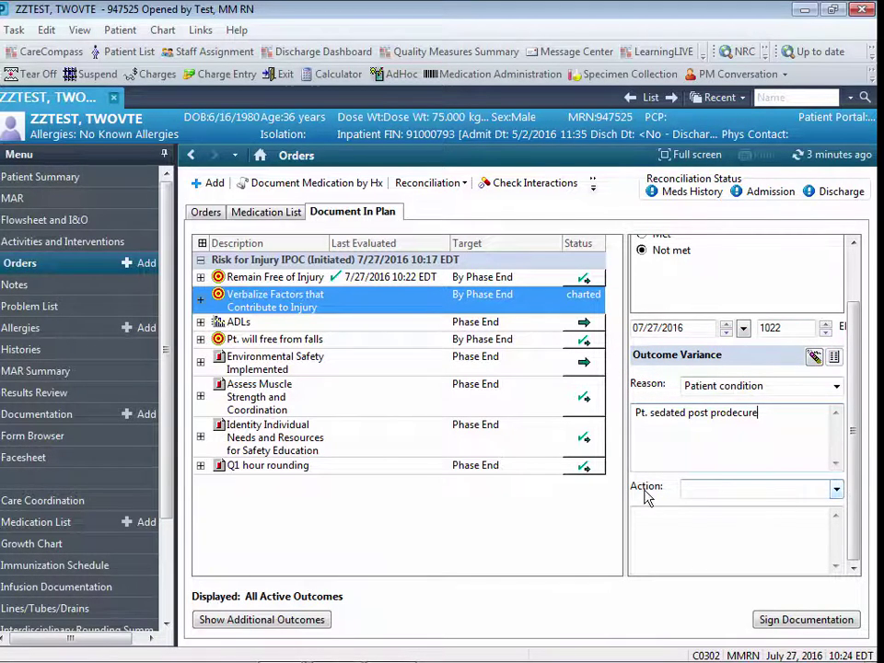
Set the variance action to Rescheduled with the comment "Will wait until pt. is no longer sedated" and sign the documentation.
left_click(835, 491)
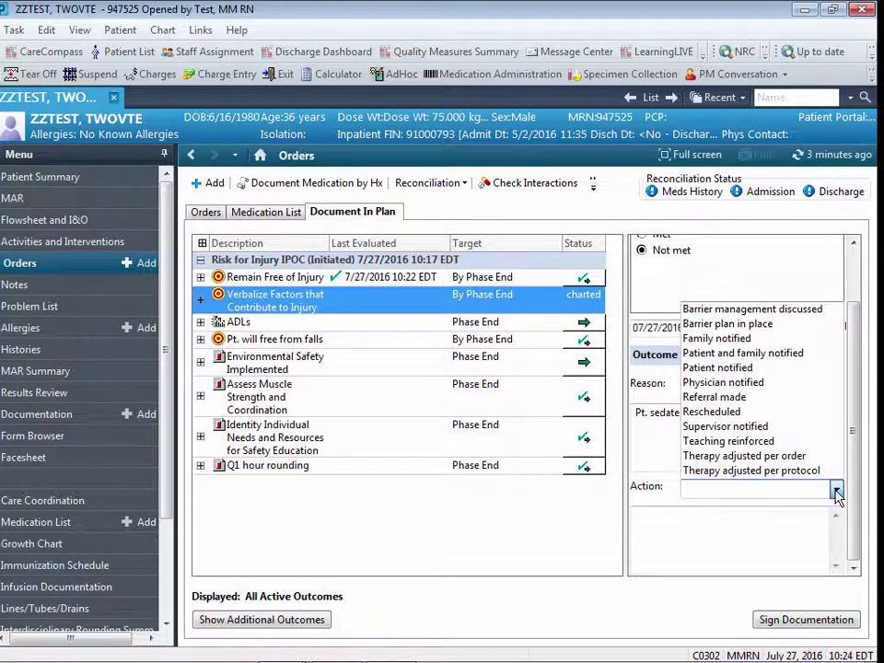
left_click(686, 412)
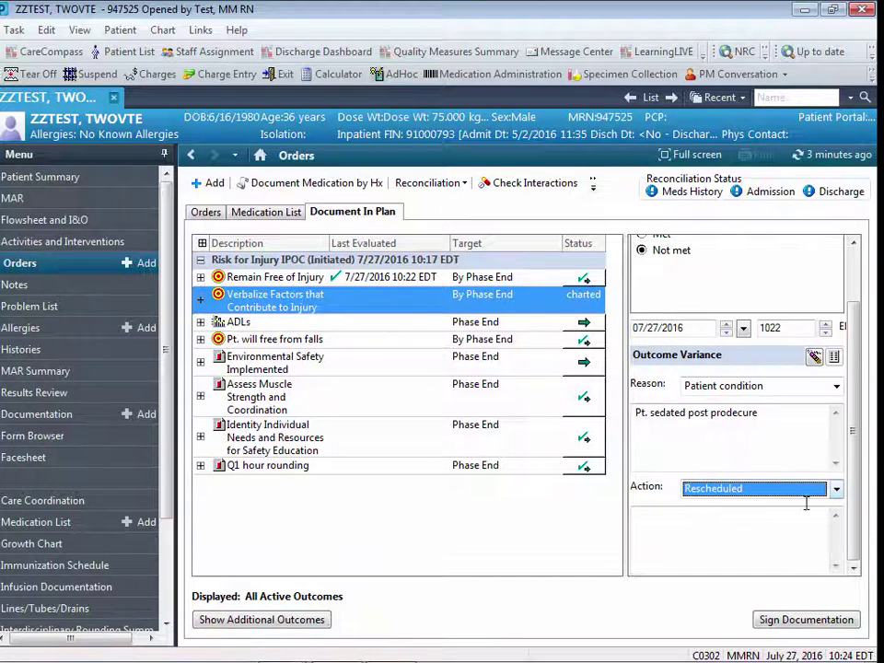
left_click(688, 531)
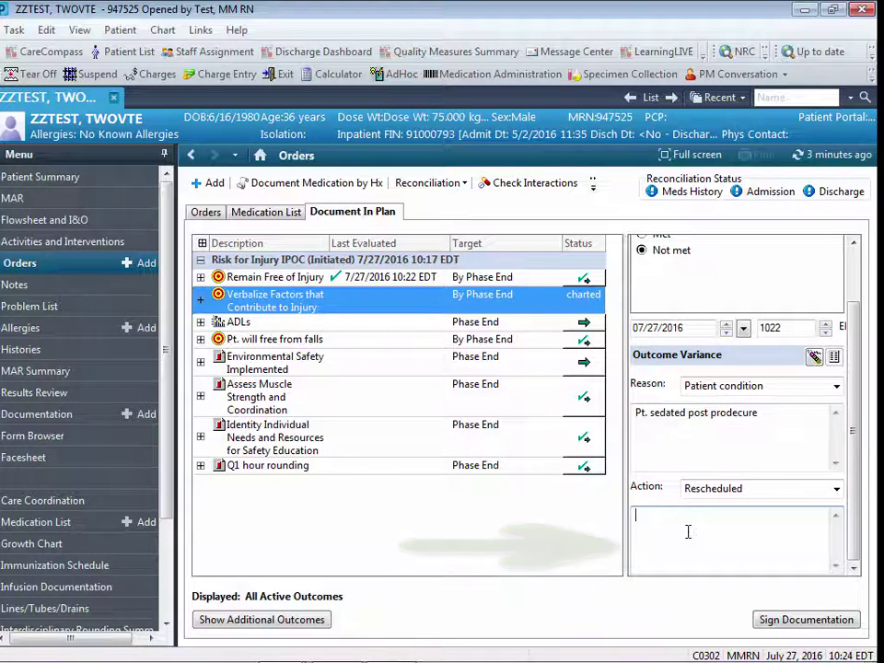
type("Will wai")
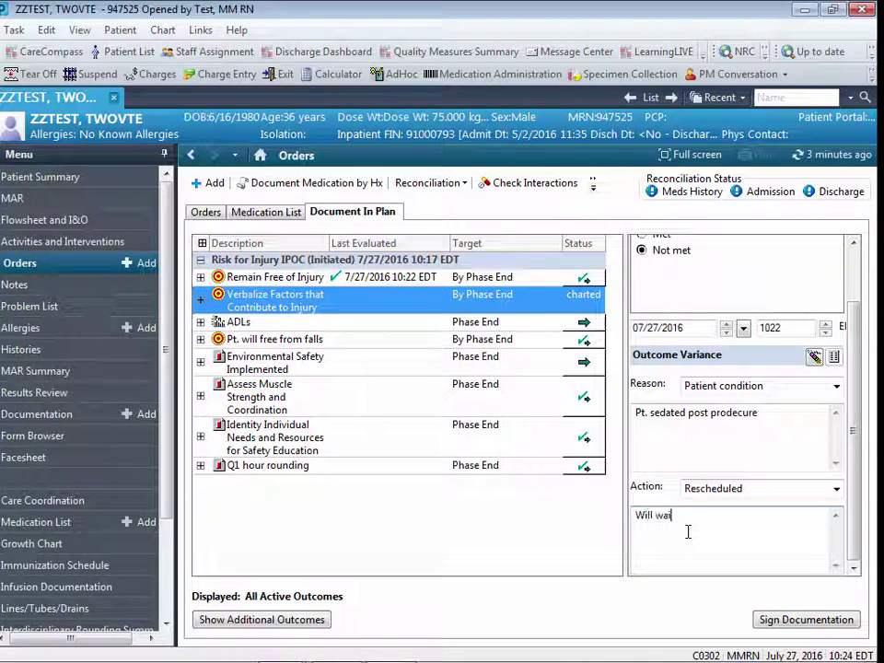
type("t until pt. is out")
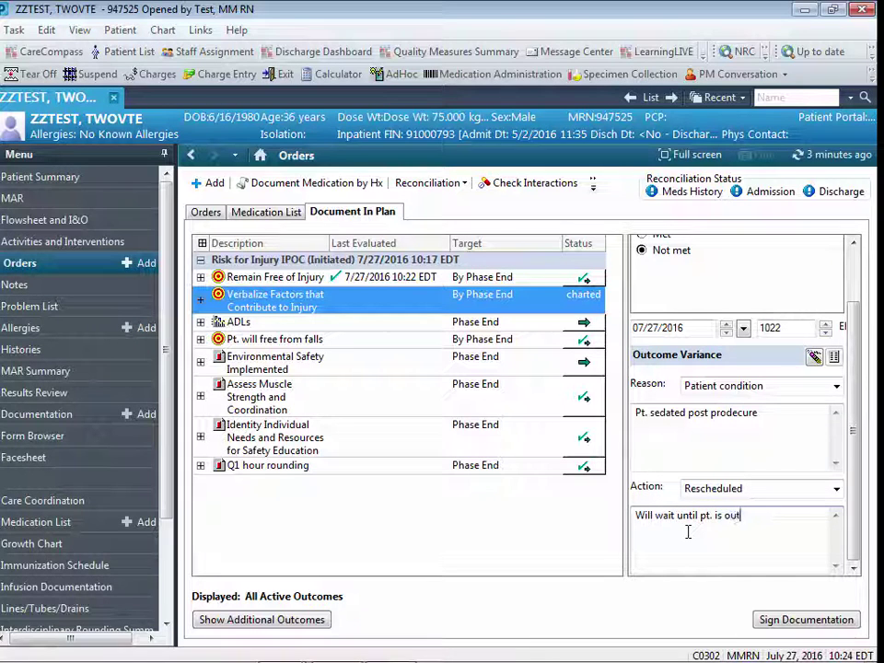
key("BackSpace")
key("BackSpace")
key("BackSpace")
type("no longer se")
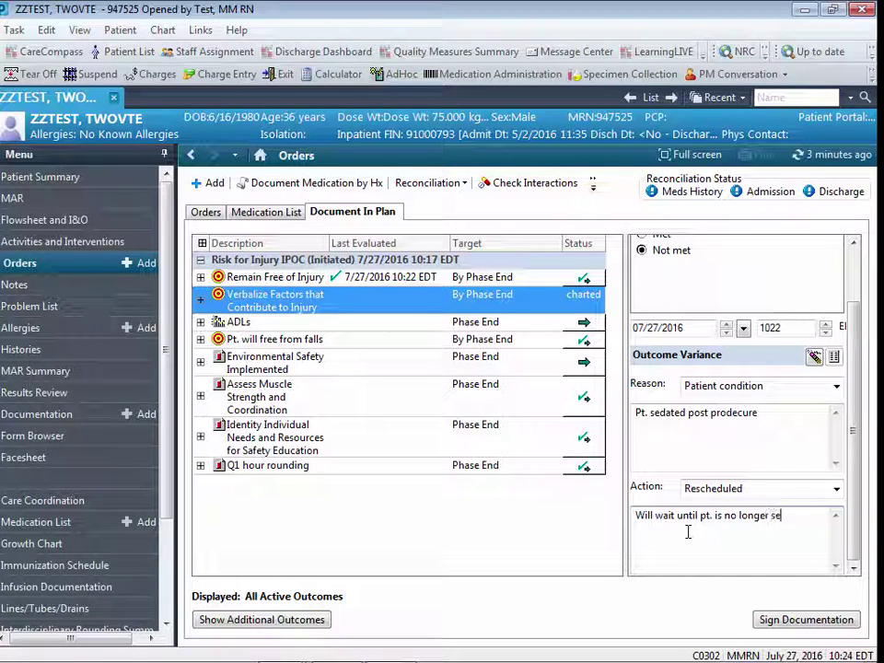
type("dated")
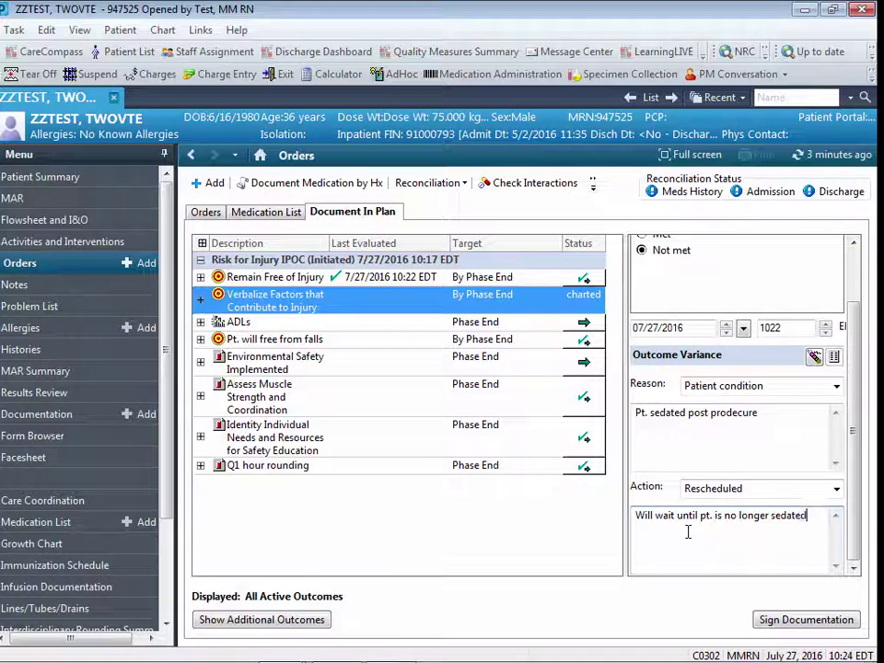
left_click(798, 623)
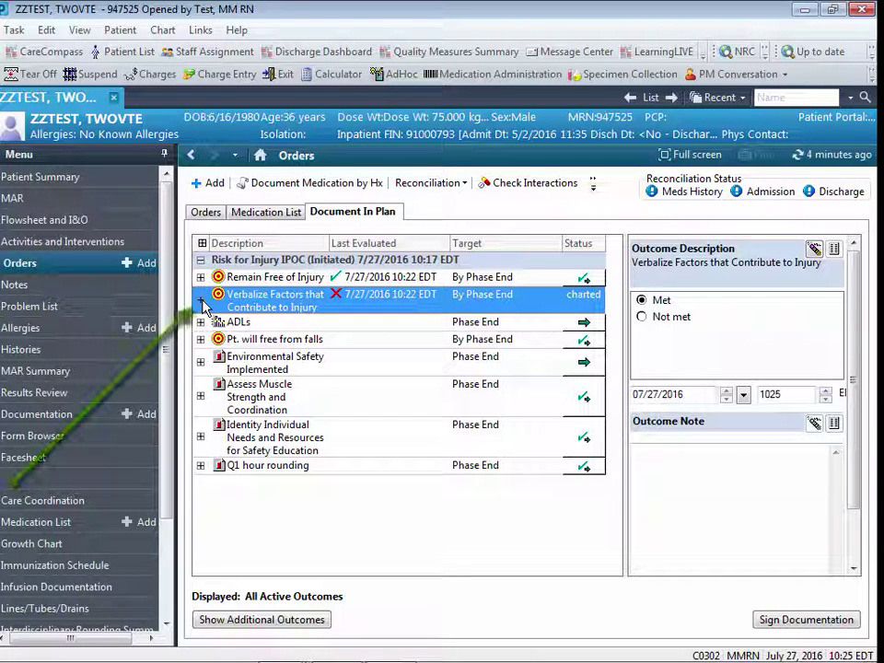
Review the signed Not met entry under Verbalize Factors that Contribute to Injury, including its variance reason, action and comments.
left_click(200, 301)
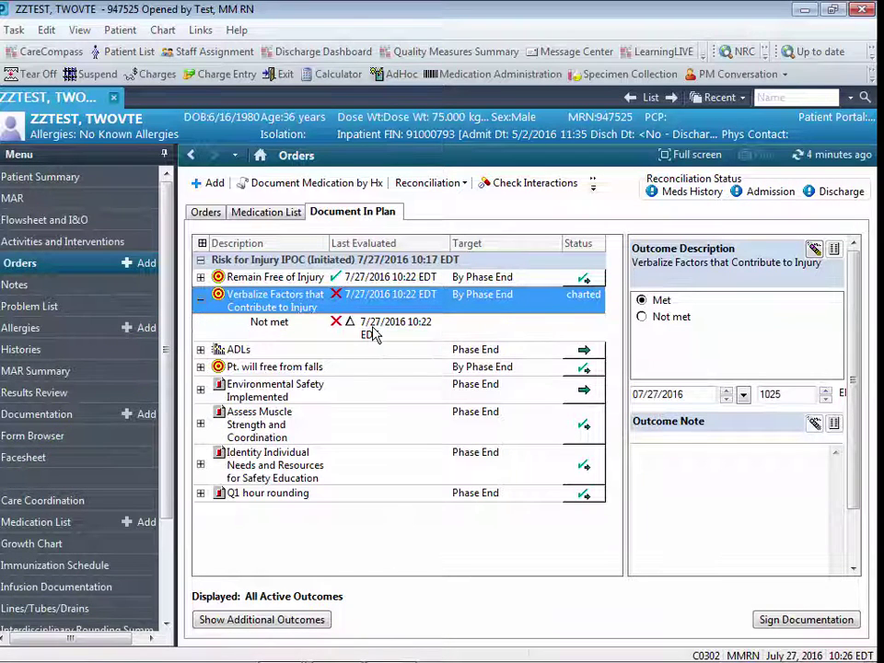
left_click(373, 333)
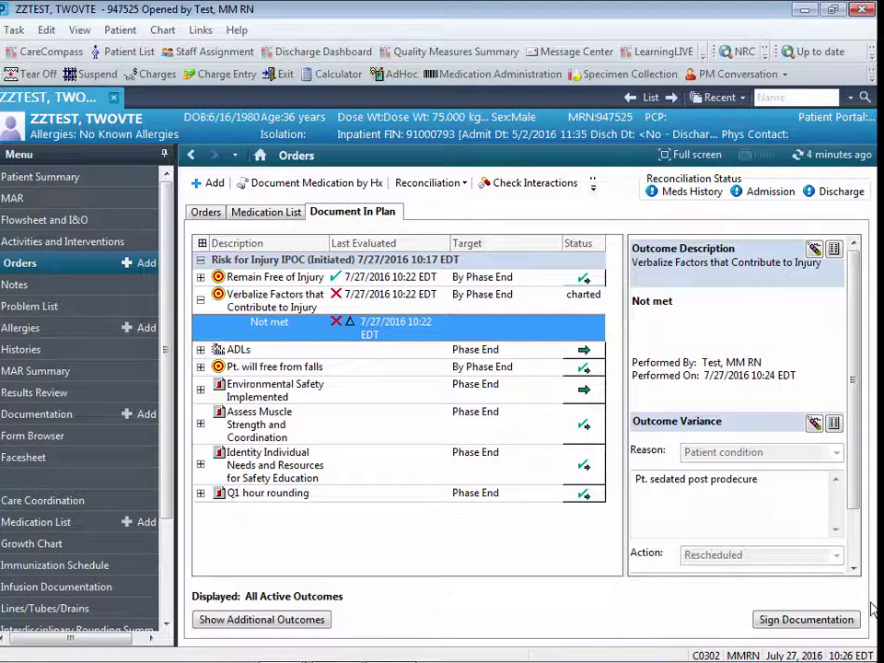
left_click(854, 570)
left_click(854, 570)
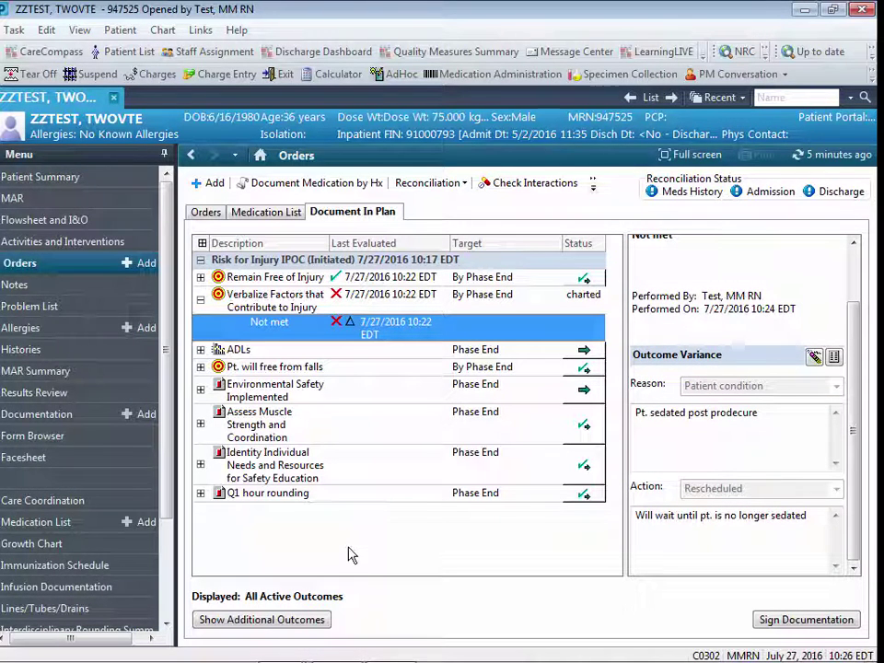
Chart the Q1 hour rounding intervention as Done on 07/27/2016 at 1027 and sign the documentation.
left_click(284, 497)
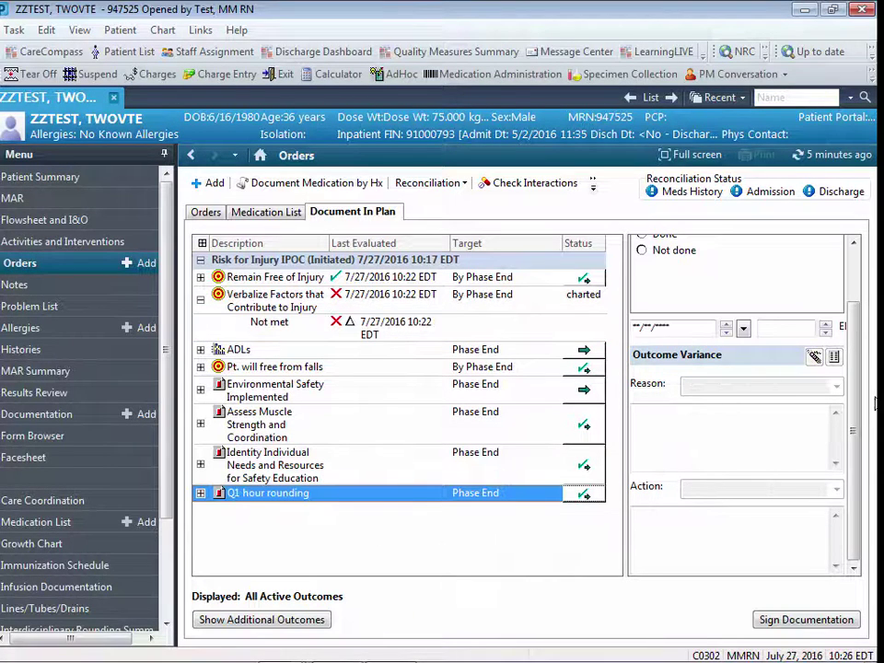
scroll(643, 277, "up", 2)
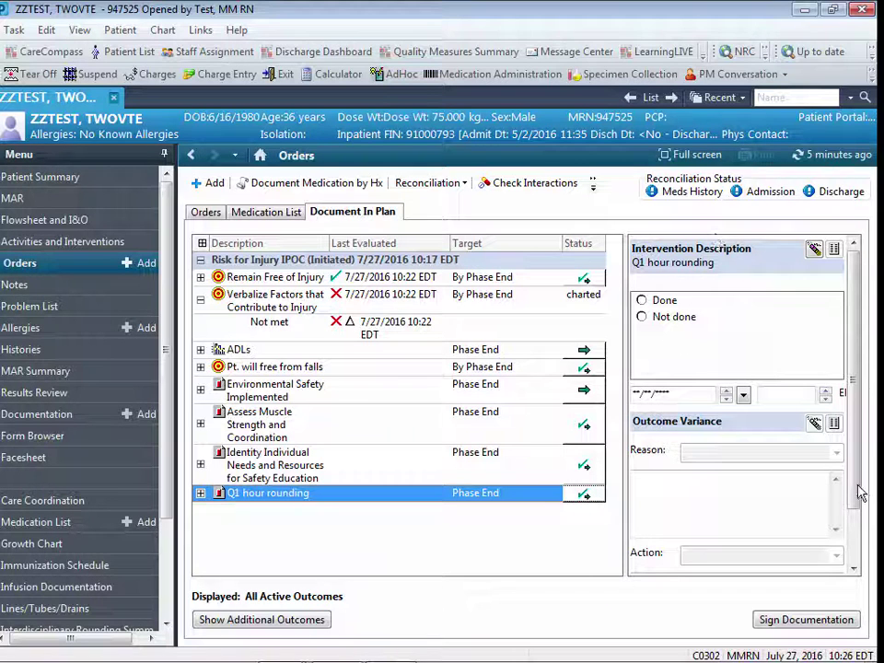
left_click(642, 300)
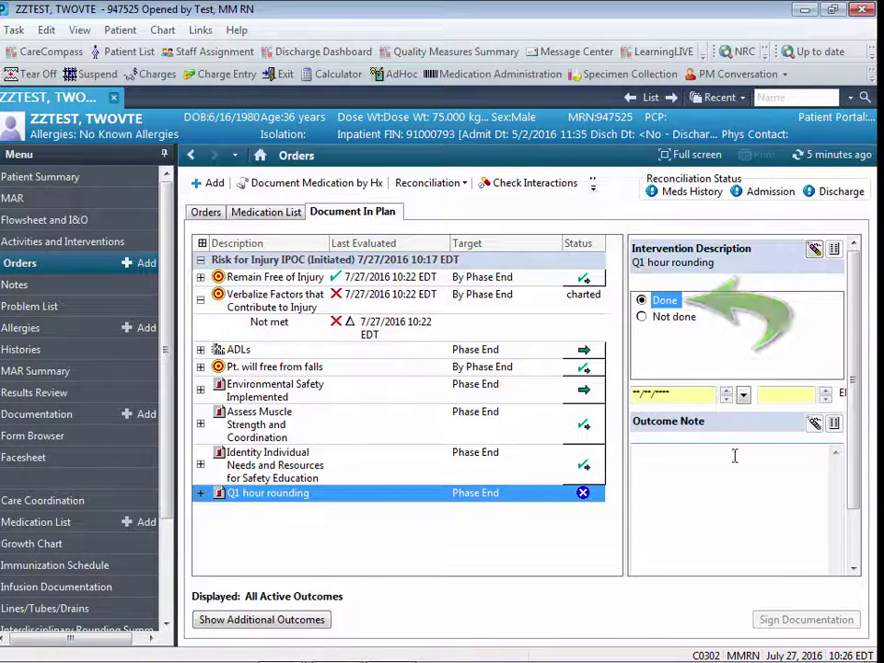
left_click(727, 396)
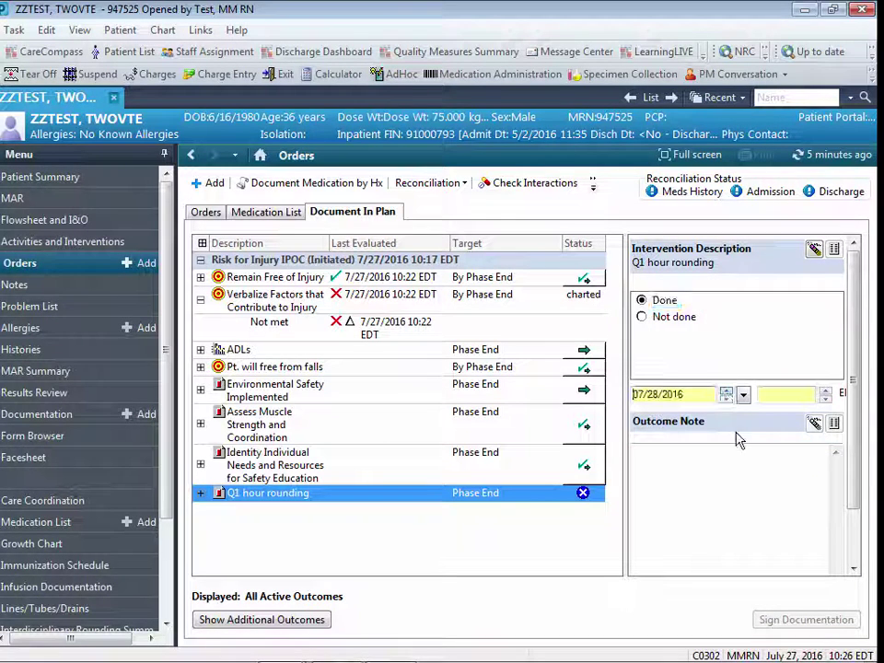
left_click(828, 396)
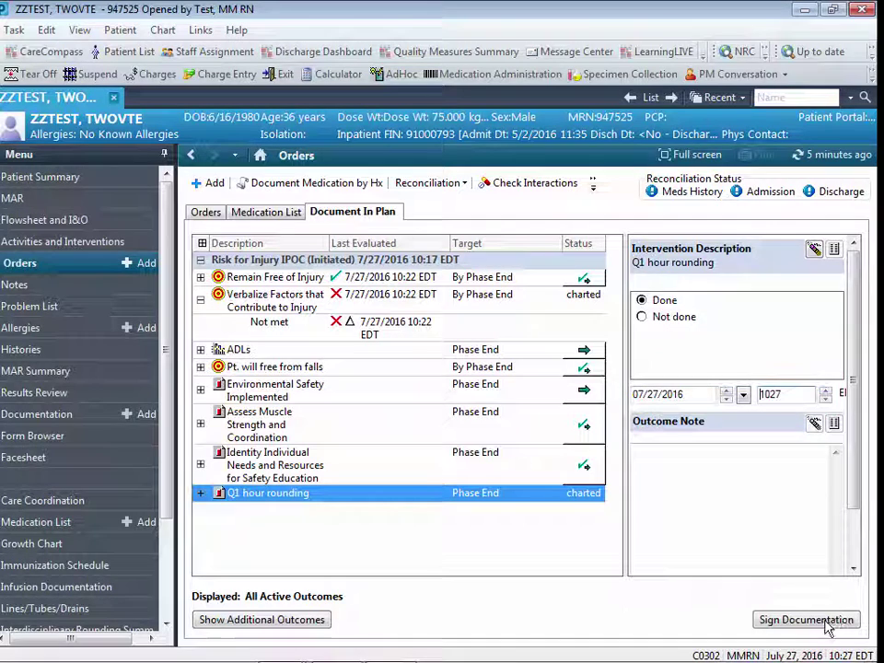
left_click(777, 623)
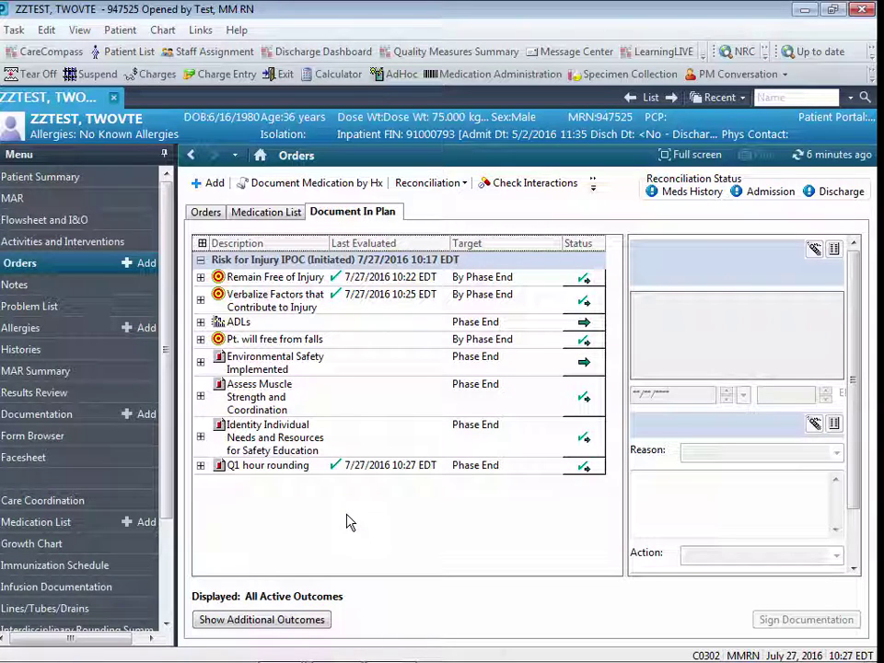
Discontinue the Q1 hour rounding intervention in the Risk for Injury plan orders, sign the change and refresh the orders.
left_click(205, 214)
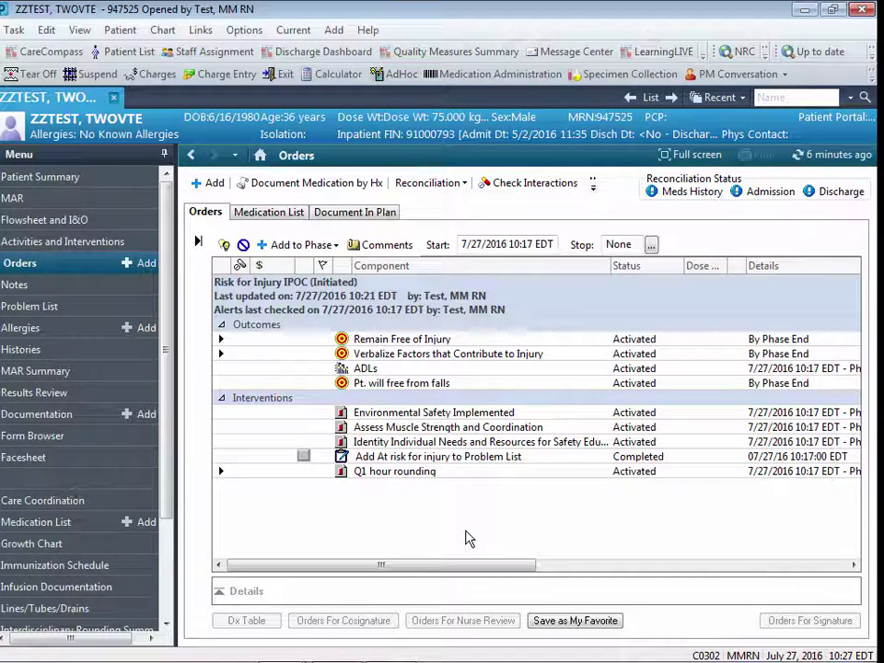
left_click(411, 475)
right_click(411, 475)
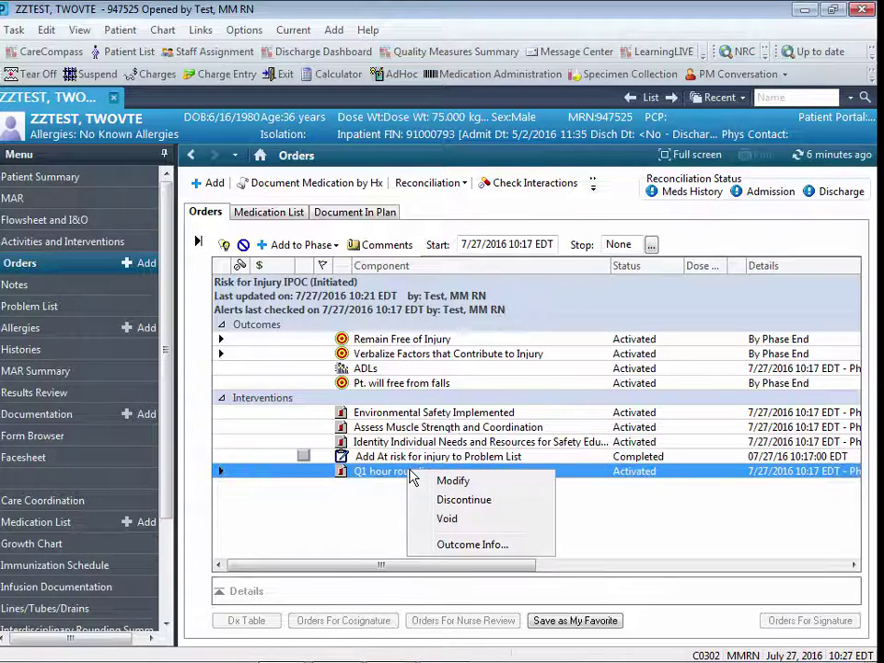
left_click(465, 500)
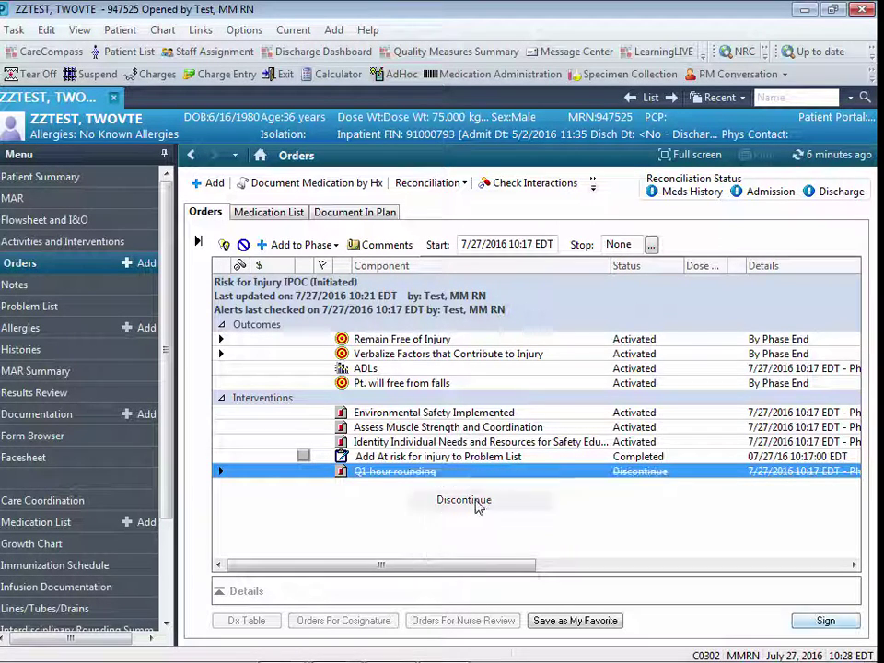
left_click(822, 621)
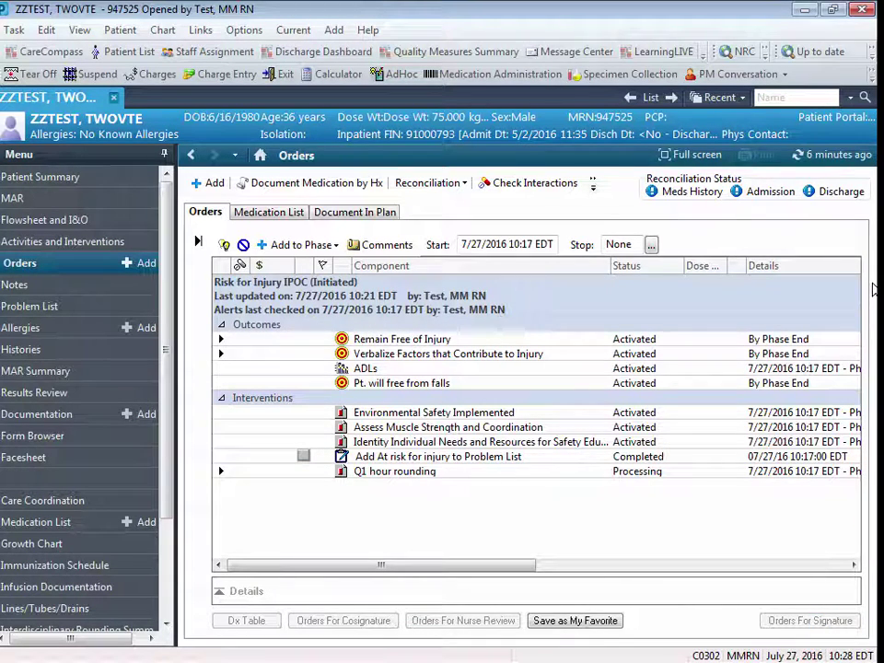
left_click(833, 158)
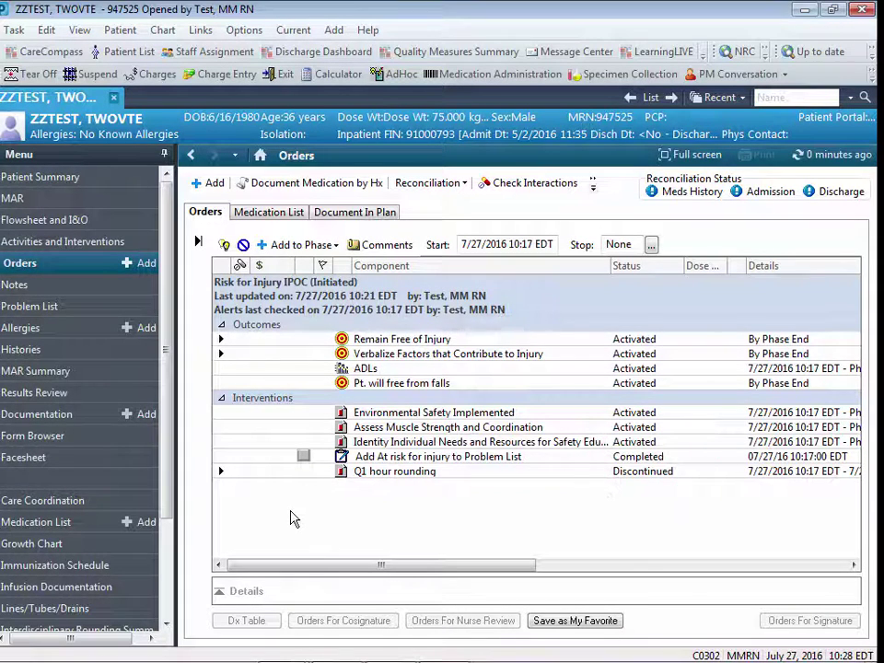
Discontinue the entire Risk for Injury IPOC without keeping any component, sign it, refresh the orders and show the full plan names.
left_click(196, 245)
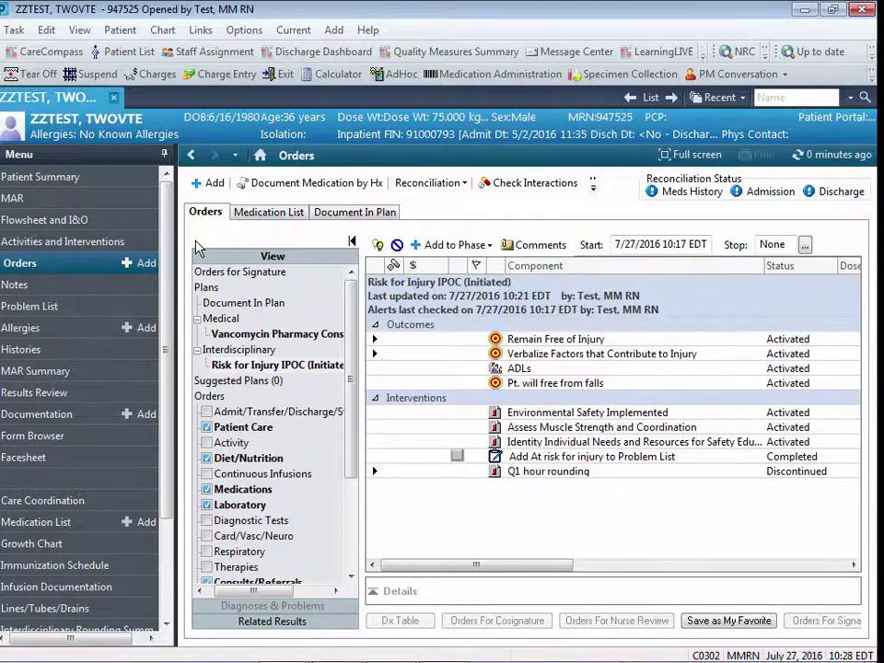
right_click(276, 364)
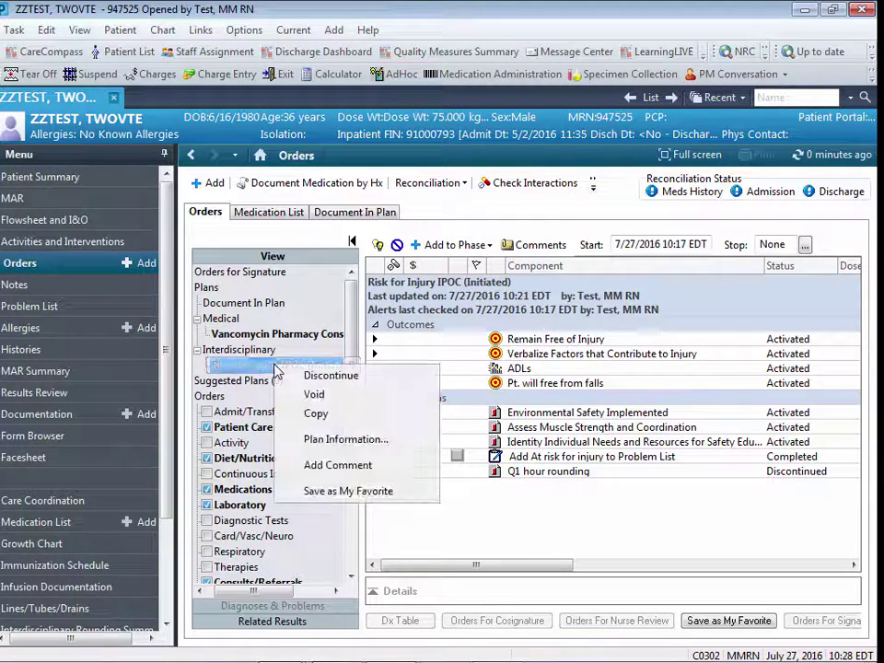
left_click(331, 378)
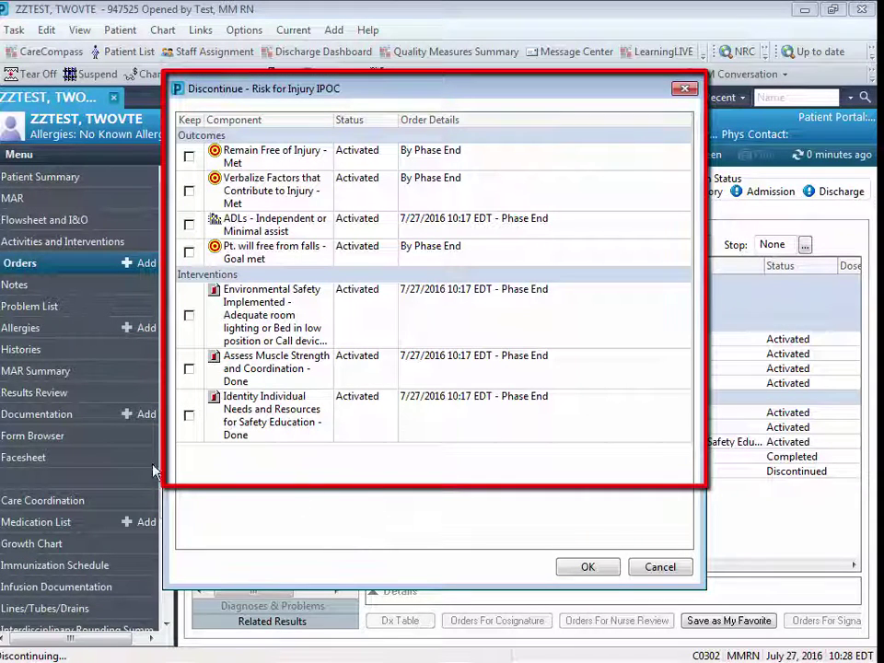
left_click(586, 567)
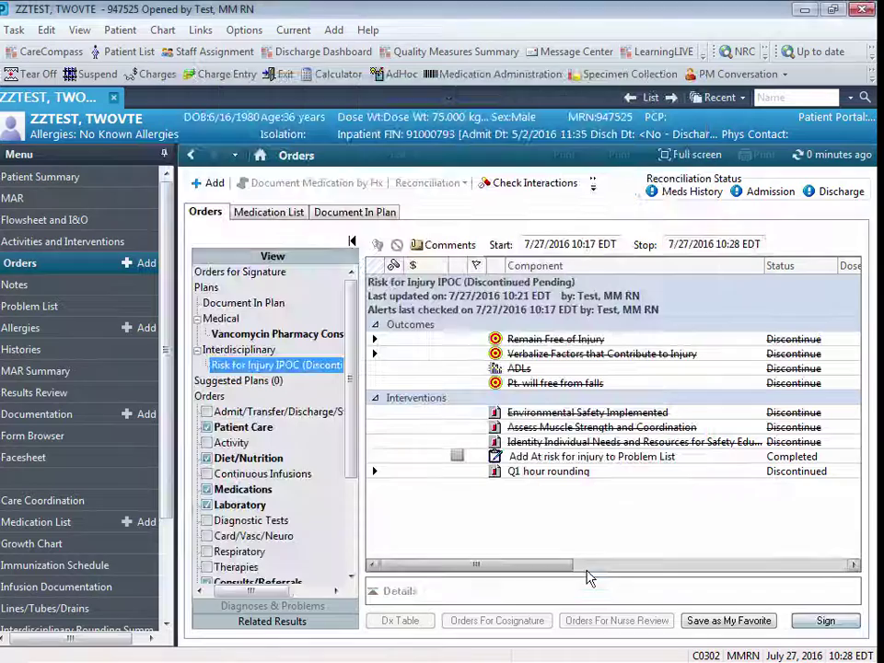
left_click(851, 625)
left_click(832, 156)
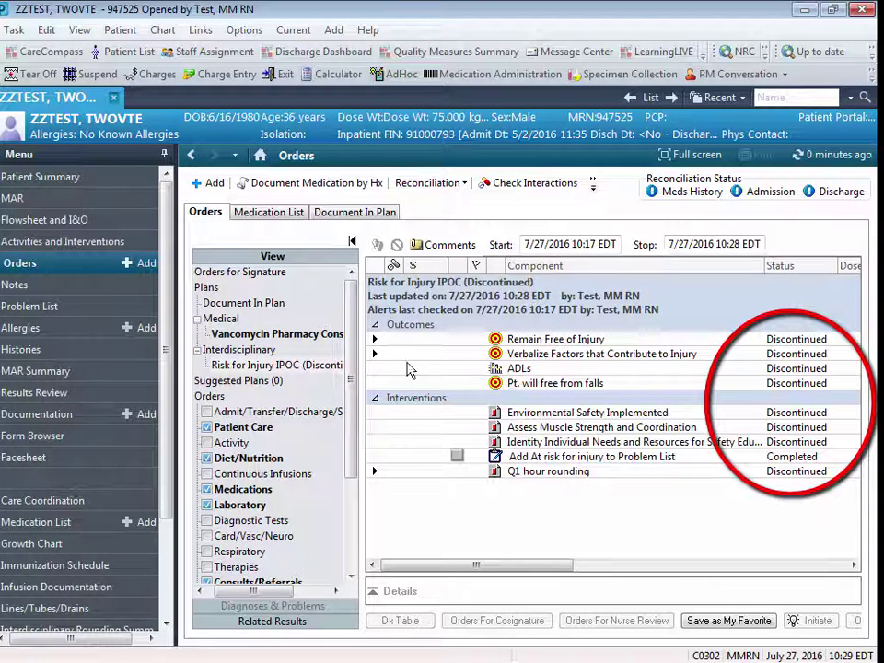
left_click_drag(364, 415, 495, 415)
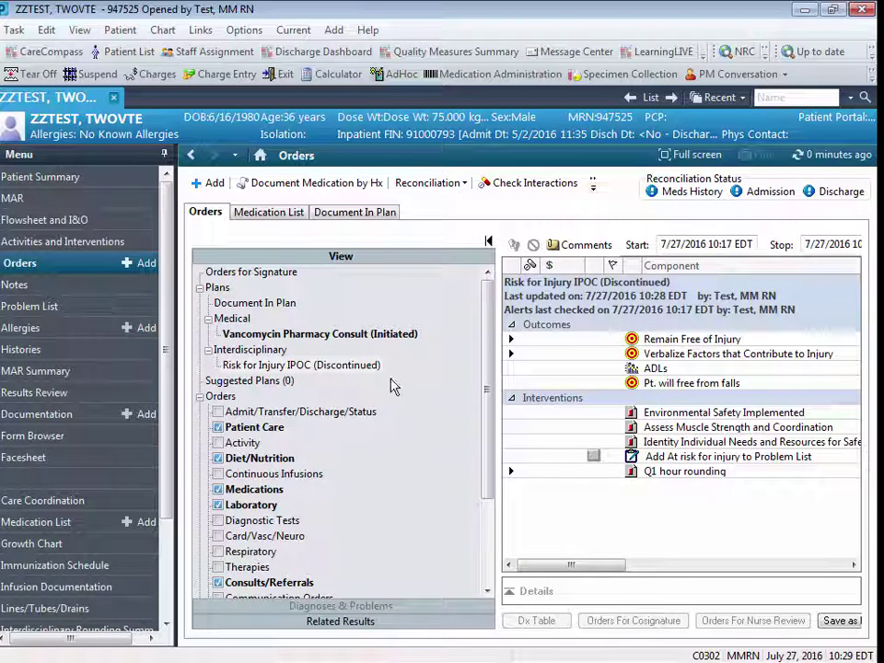